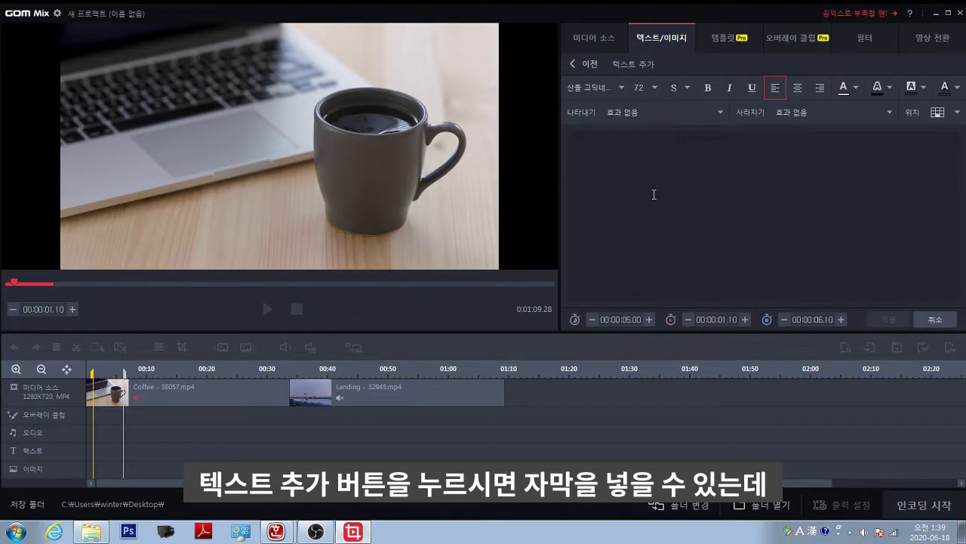
# Step: Enter the caption "곰믹스 효과음 적용하기" and place it over the lower part of the coffee clip
pyautogui.write('곰믹스 ')
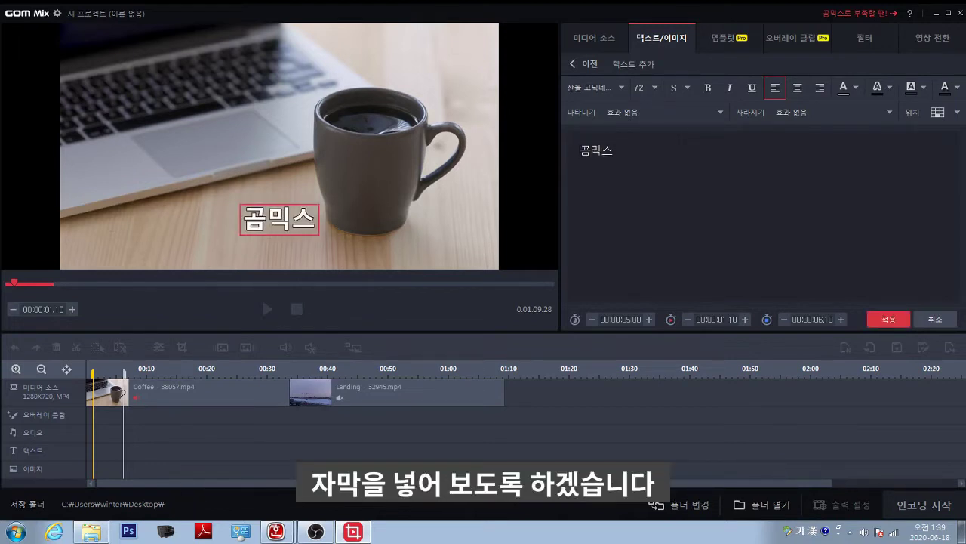
pyautogui.write('효과음 ')
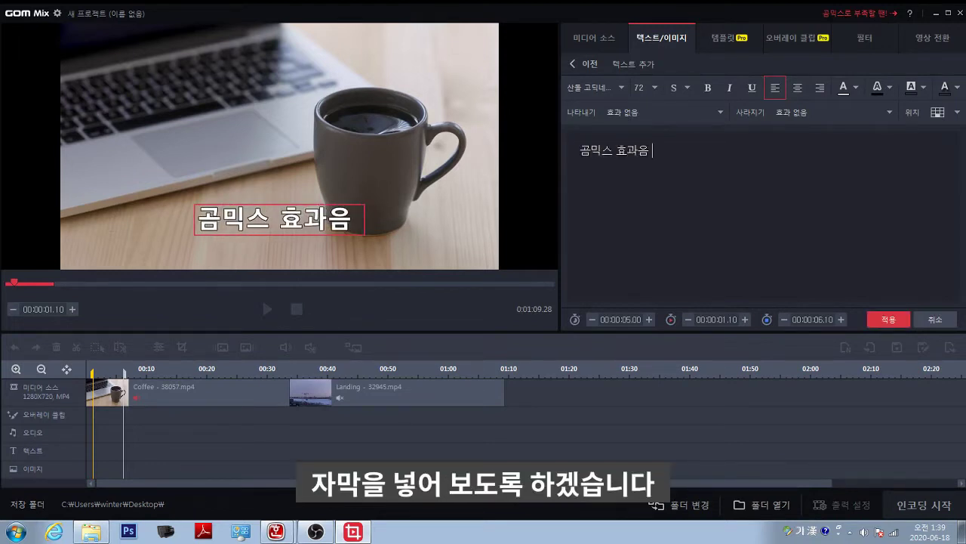
pyautogui.write('적ㅇ용하기')
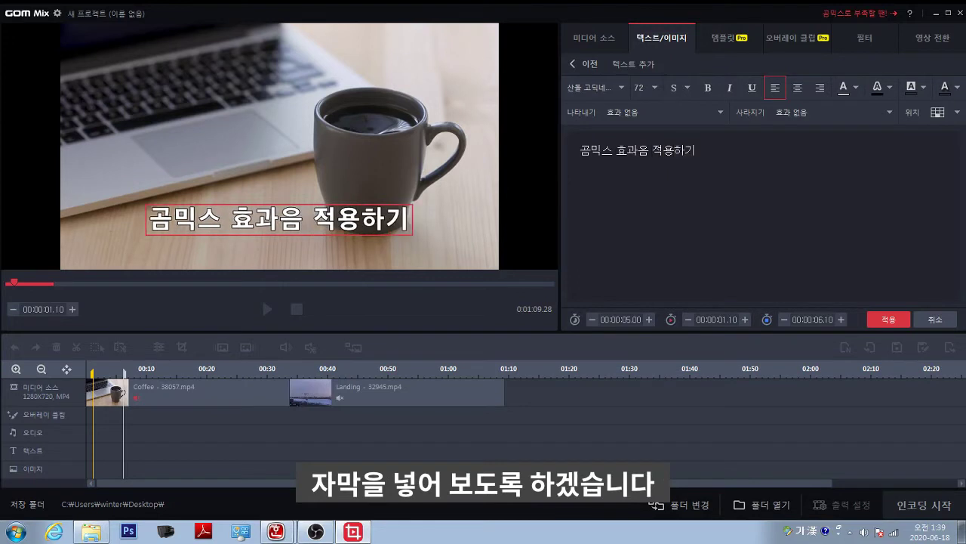
pyautogui.moveTo(270, 216); pyautogui.dragTo(266, 219)
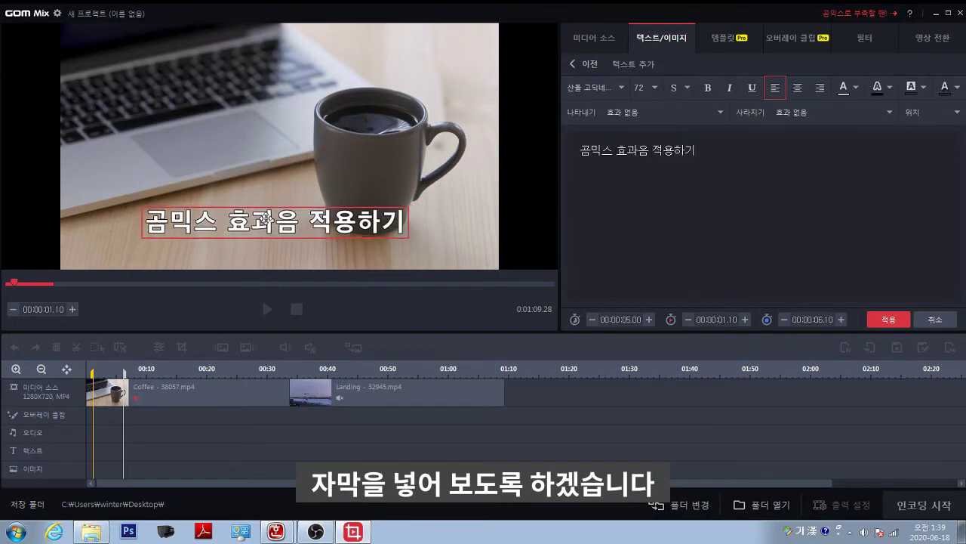
pyautogui.click(266, 307)
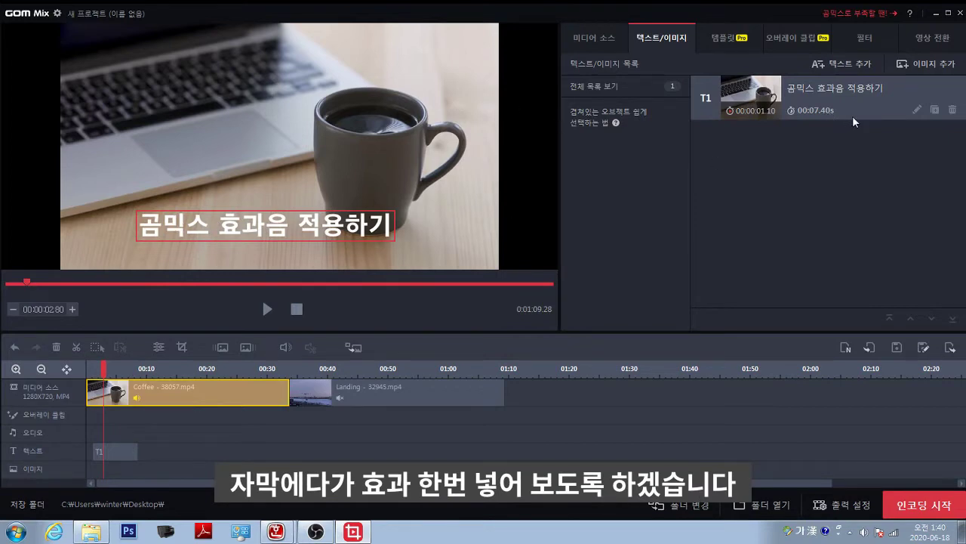
# Step: Edit the caption to use the appearance effect 깜빡이며 나타나기 and apply it
pyautogui.click(917, 110)
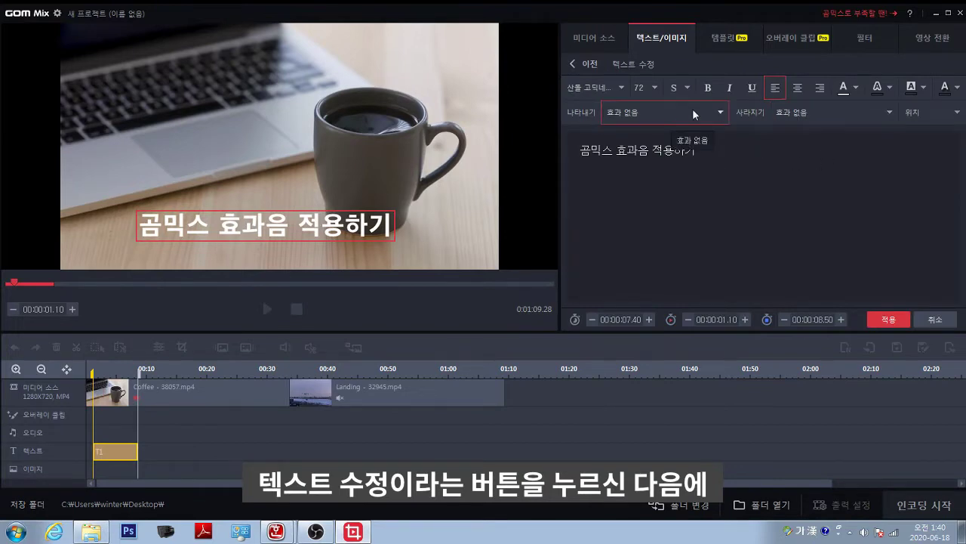
pyautogui.click(718, 113)
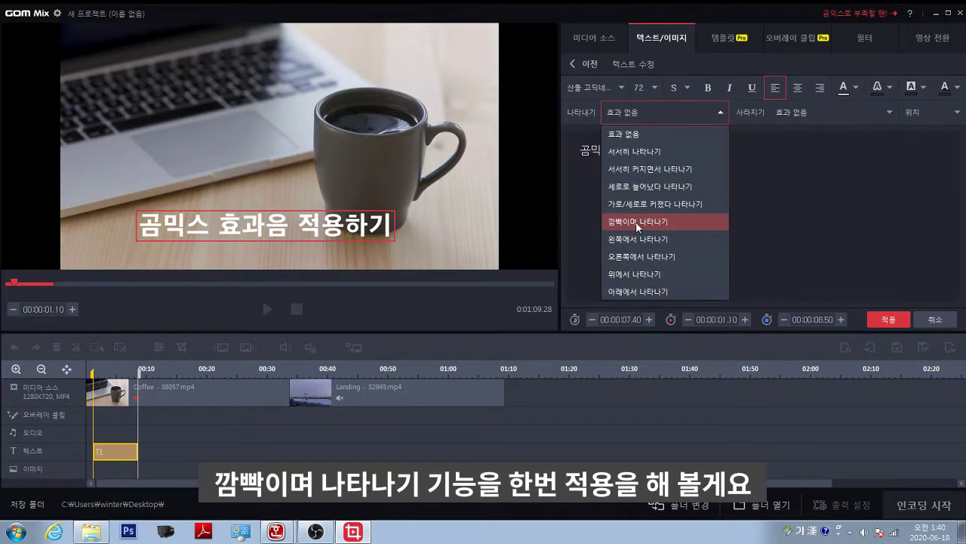
pyautogui.click(635, 221)
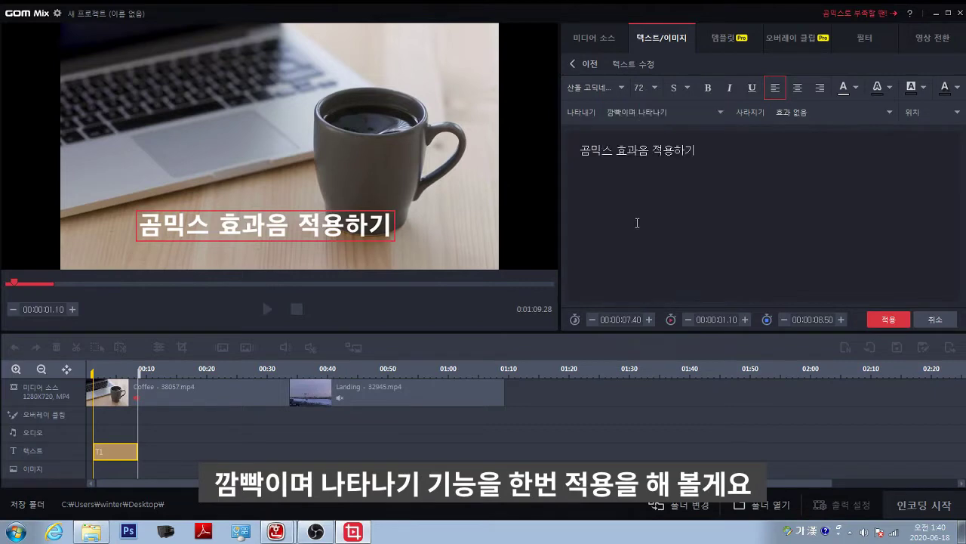
pyautogui.click(887, 319)
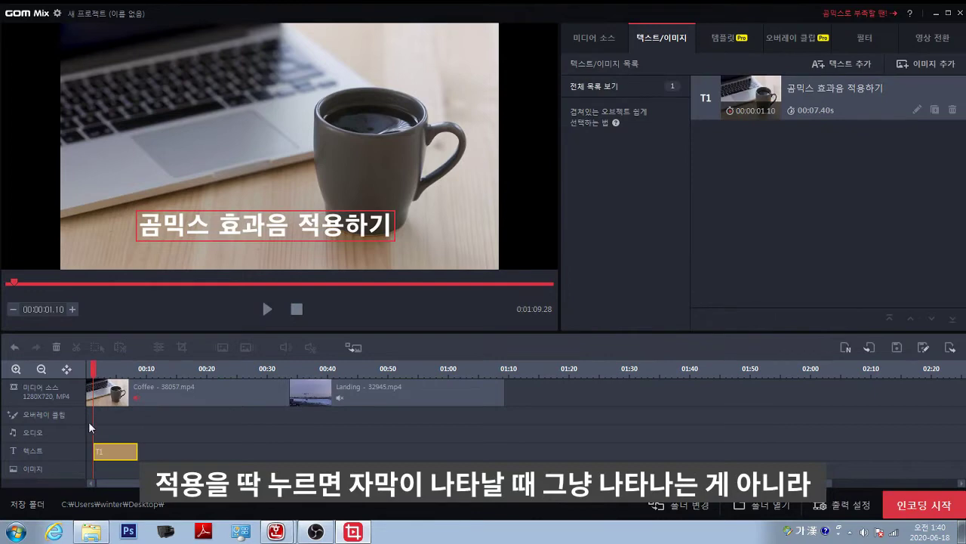
# Step: Play the video from just before the caption to preview its blinking entrance
pyautogui.click(90, 419)
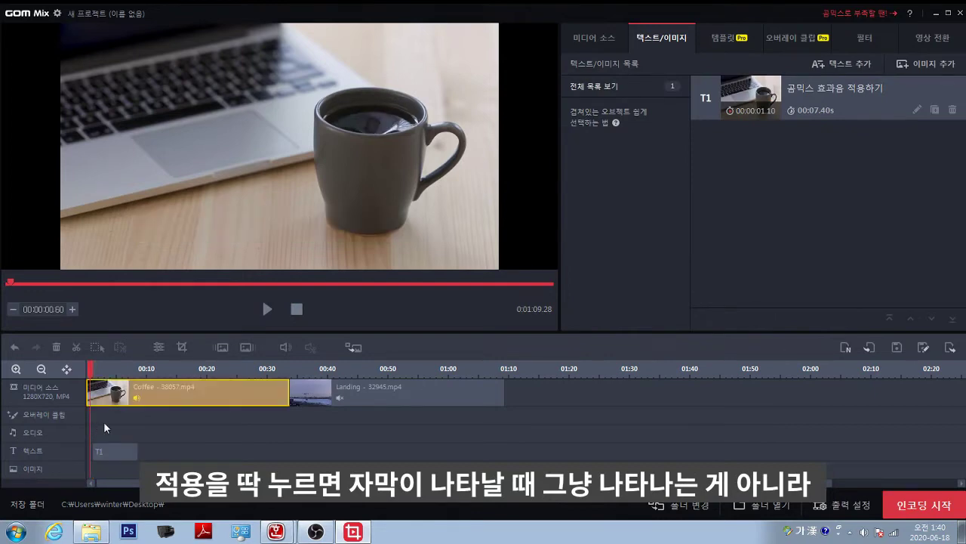
pyautogui.click(266, 309)
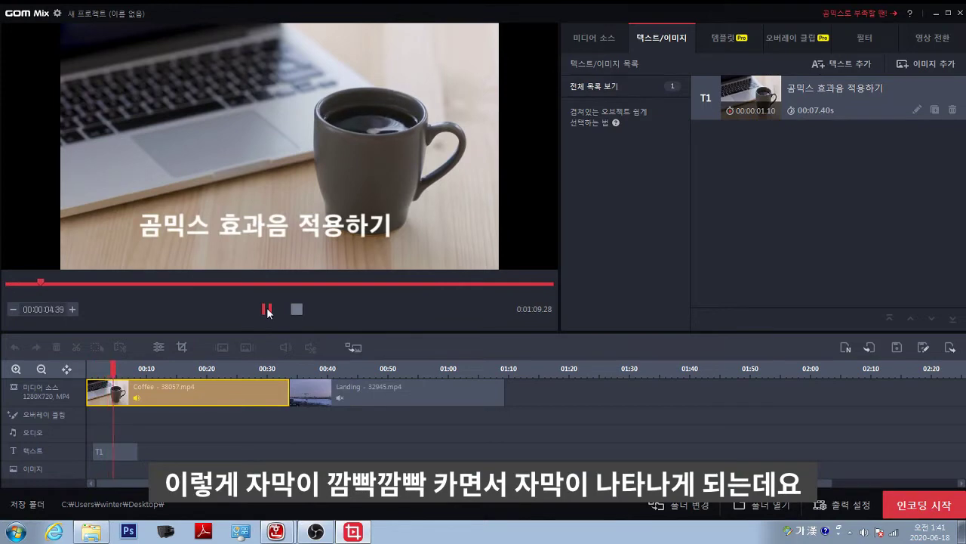
pyautogui.click(267, 309)
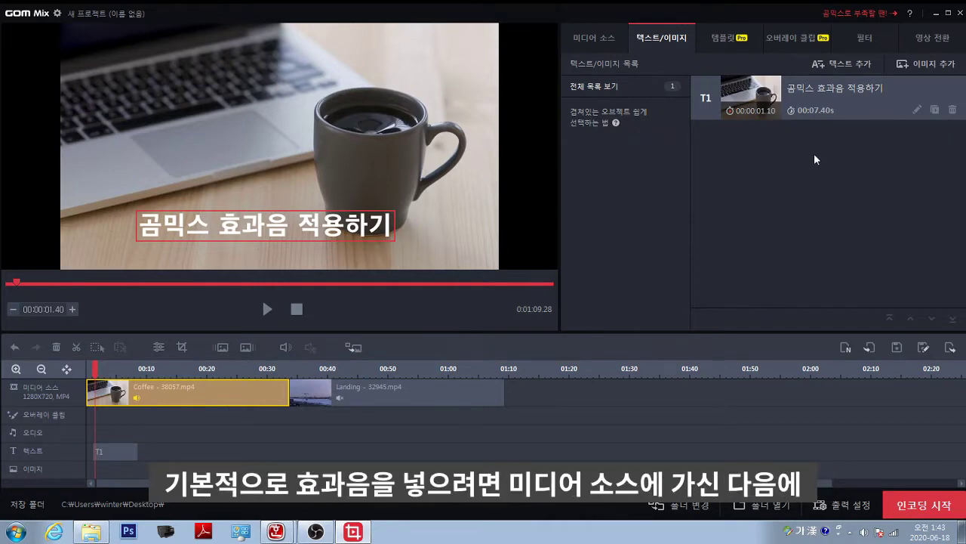
# Step: Browse the built-in sound effect samples (효과음 샘플) among the media sources
pyautogui.click(603, 41)
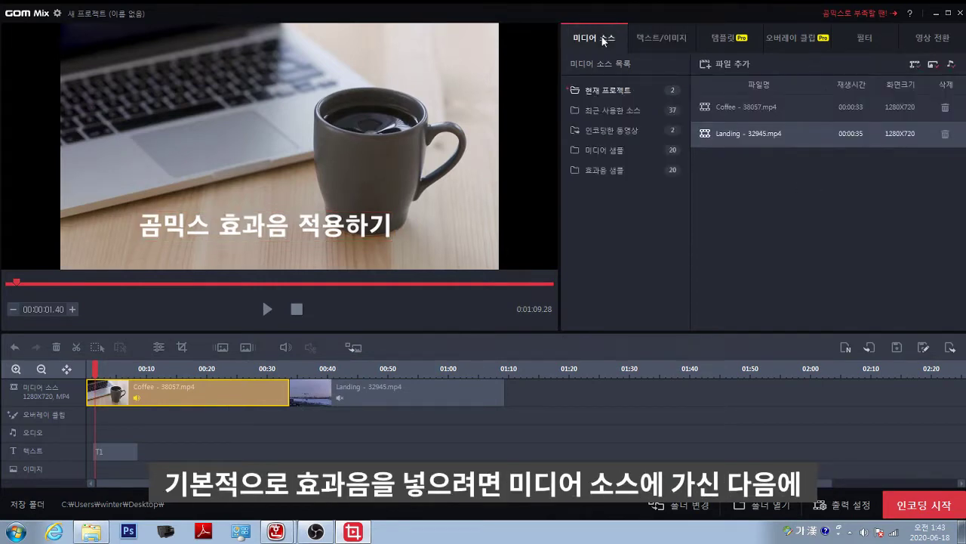
pyautogui.click(608, 168)
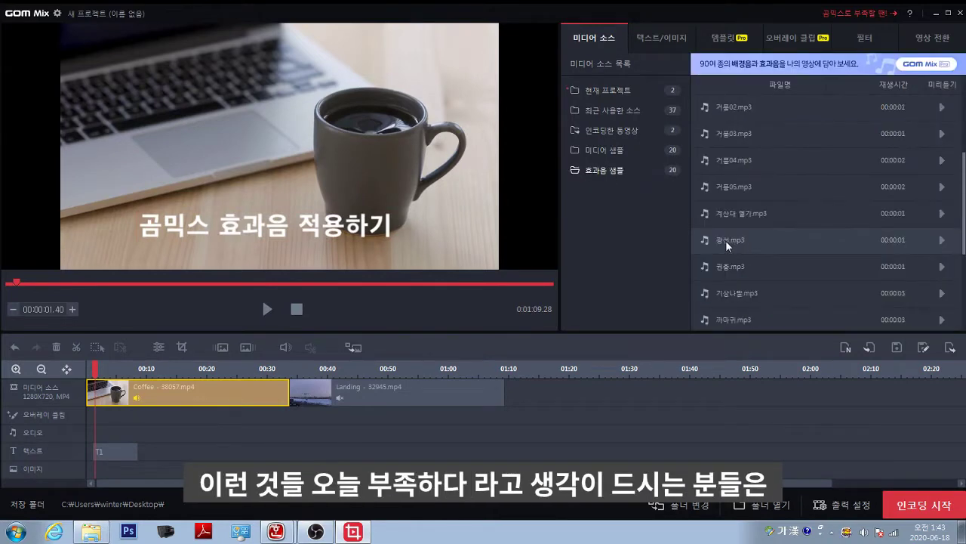
pyautogui.scroll(-4, 730, 246)
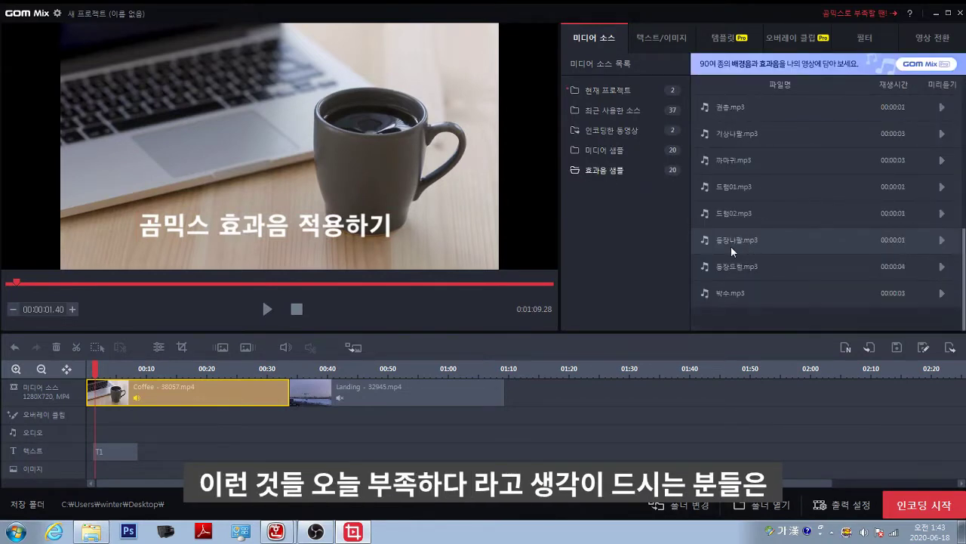
pyautogui.scroll(5, 731, 246)
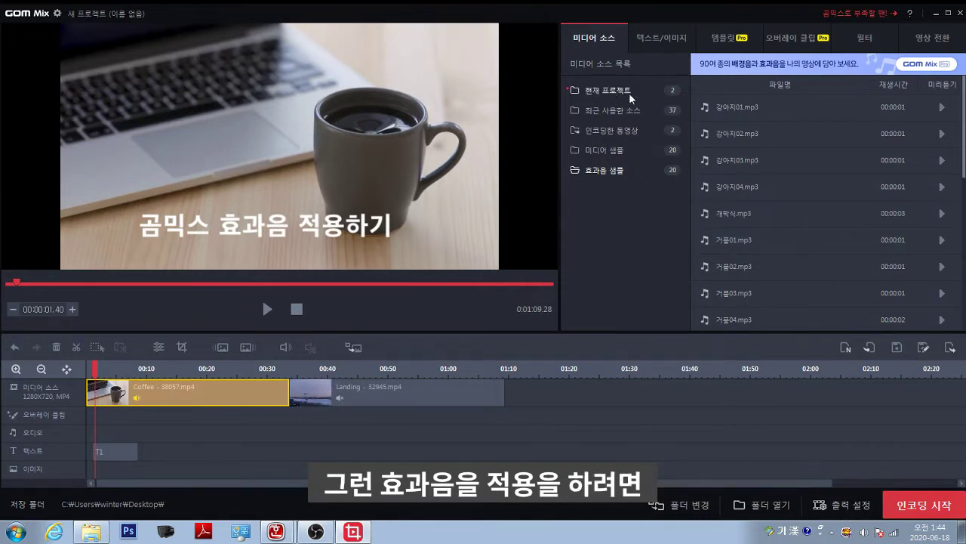
# Step: Import the file 효과음 키보드.mp3 into the current project's media sources
pyautogui.click(607, 91)
pyautogui.click(728, 65)
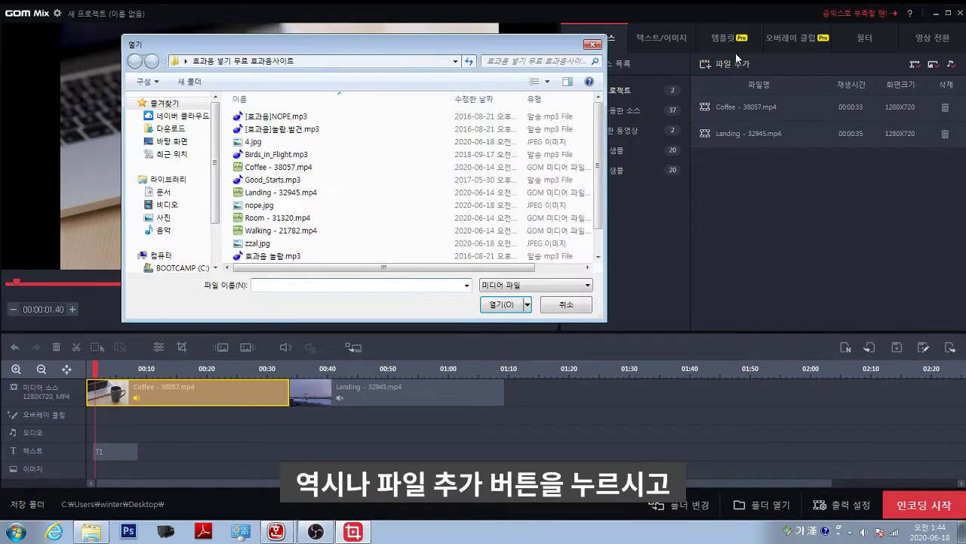
pyautogui.click(287, 116)
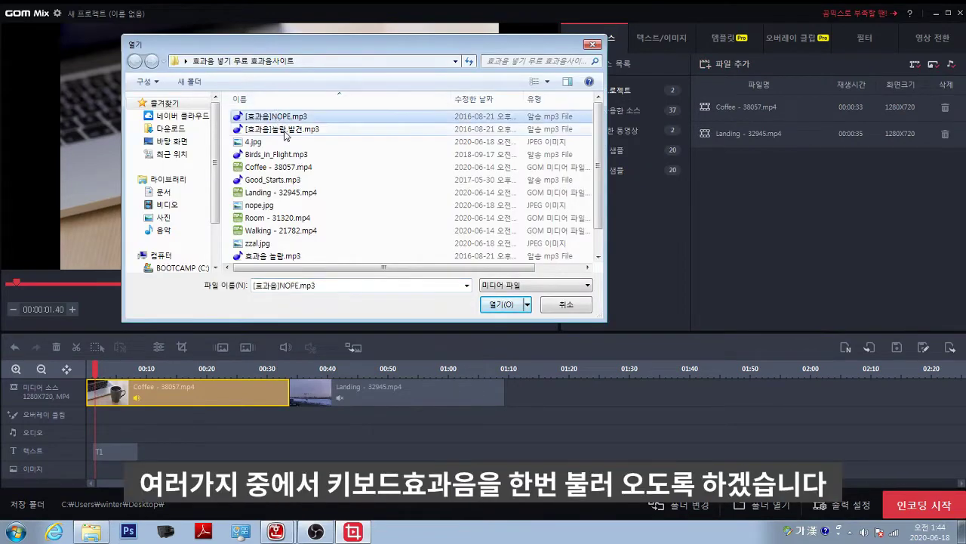
pyautogui.click(288, 132)
pyautogui.click(281, 154)
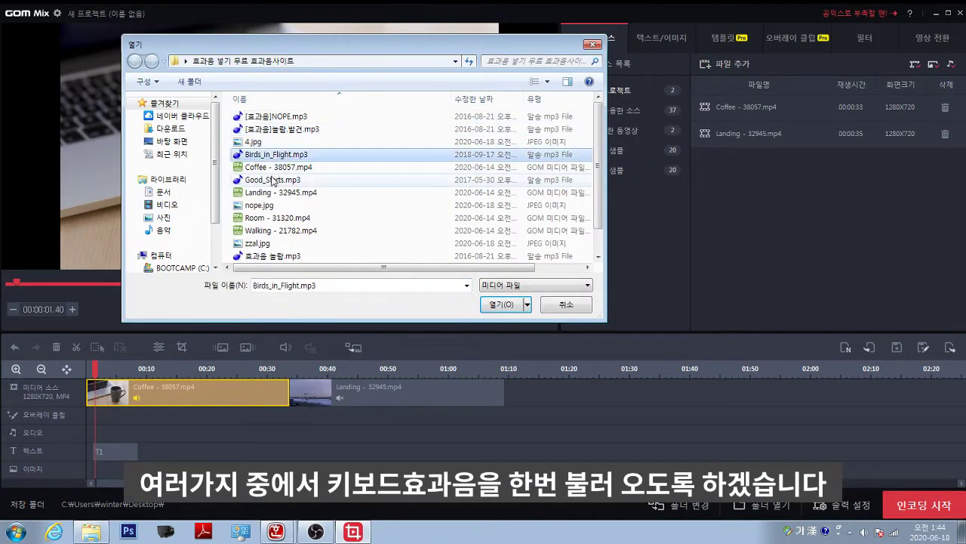
pyautogui.click(271, 180)
pyautogui.scroll(-1, 272, 180)
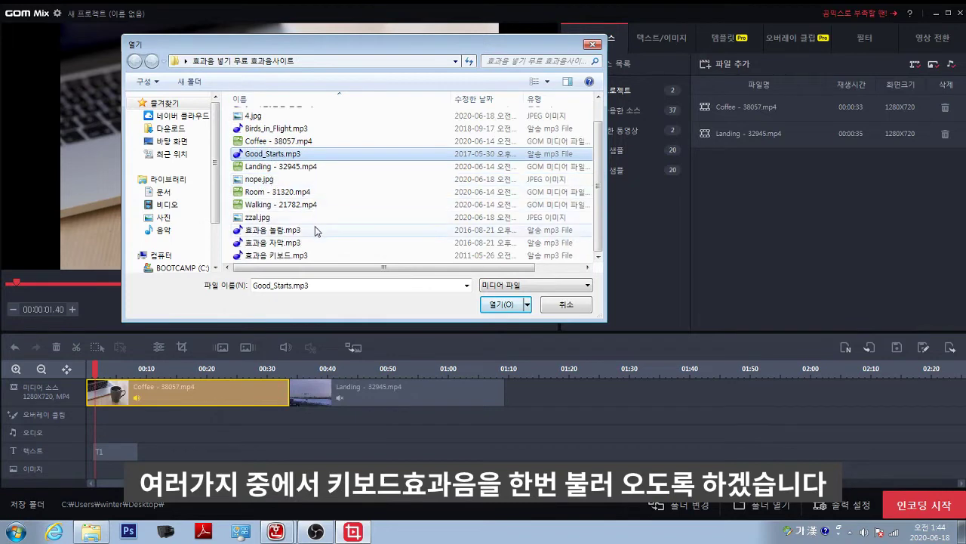
pyautogui.click(290, 256)
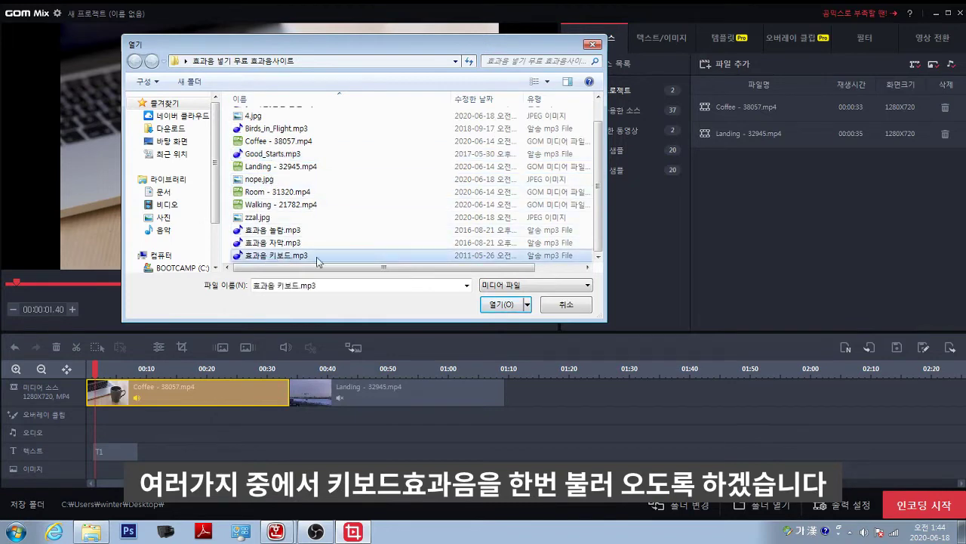
pyautogui.click(503, 305)
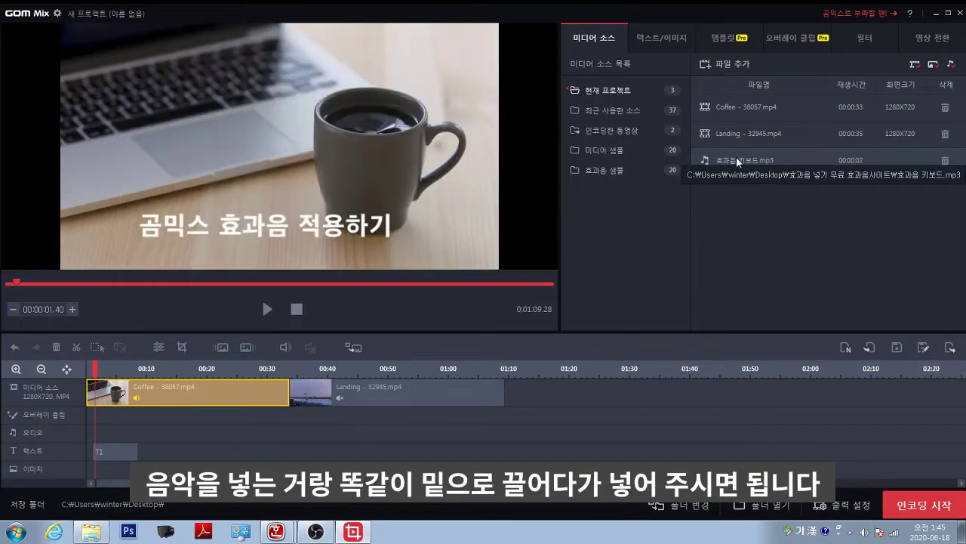
# Step: Place 효과음 키보드.mp3 on the audio track, aligned with the start of the caption
pyautogui.moveTo(734, 156); pyautogui.dragTo(103, 433)
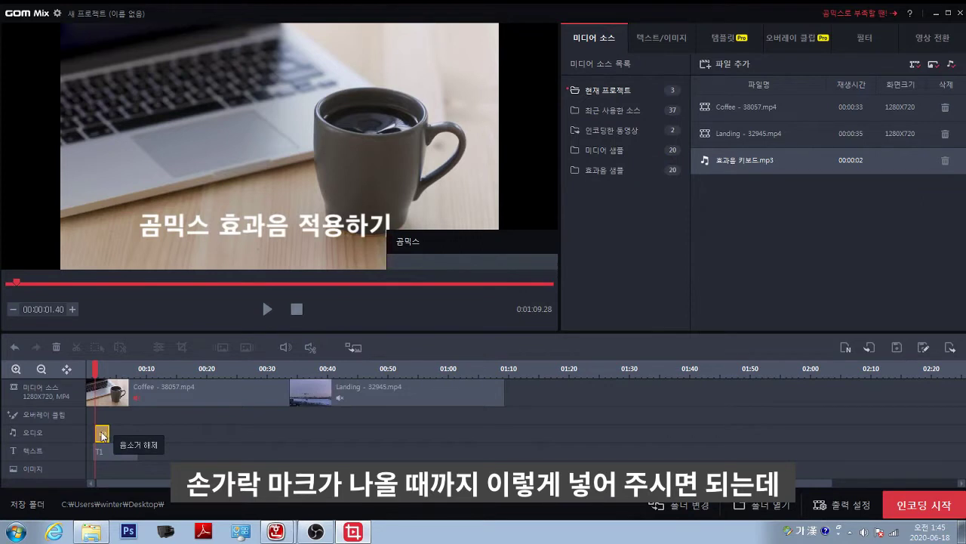
pyautogui.moveTo(102, 435); pyautogui.dragTo(101, 436)
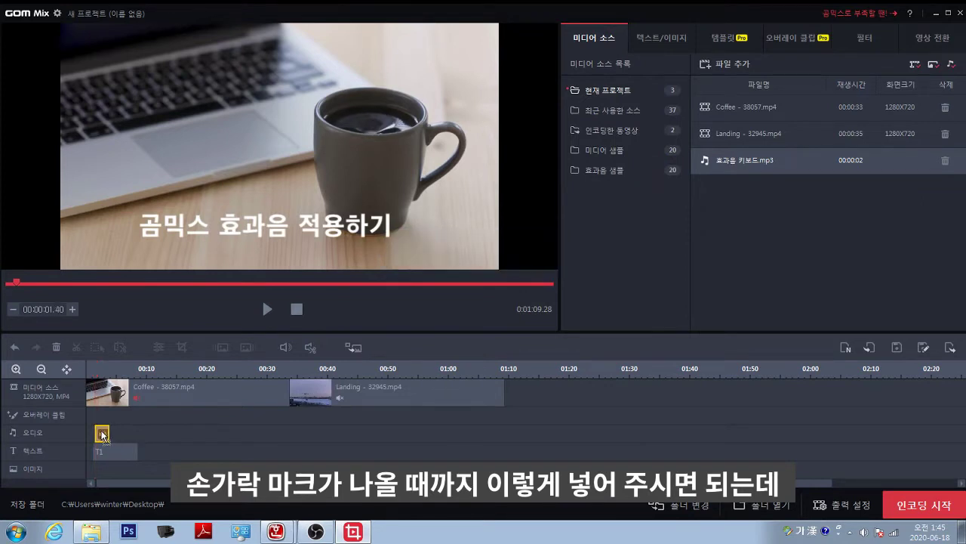
# Step: Play back the caption together with the keyboard sound effect
pyautogui.click(268, 309)
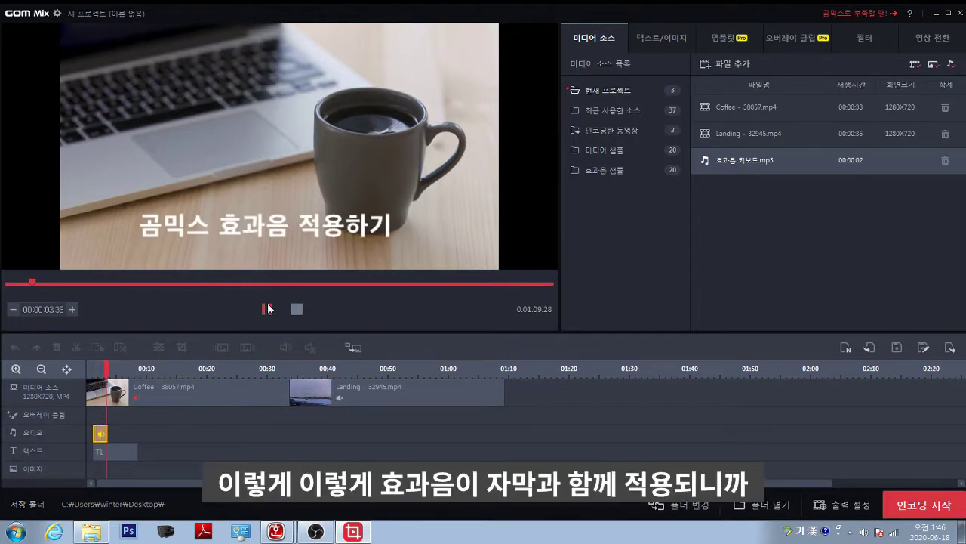
pyautogui.click(268, 309)
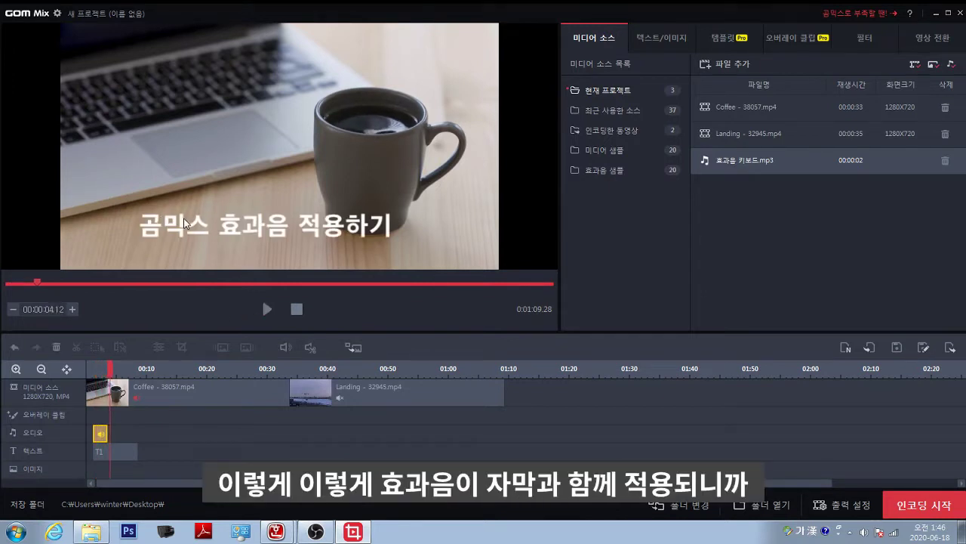
pyautogui.click(98, 414)
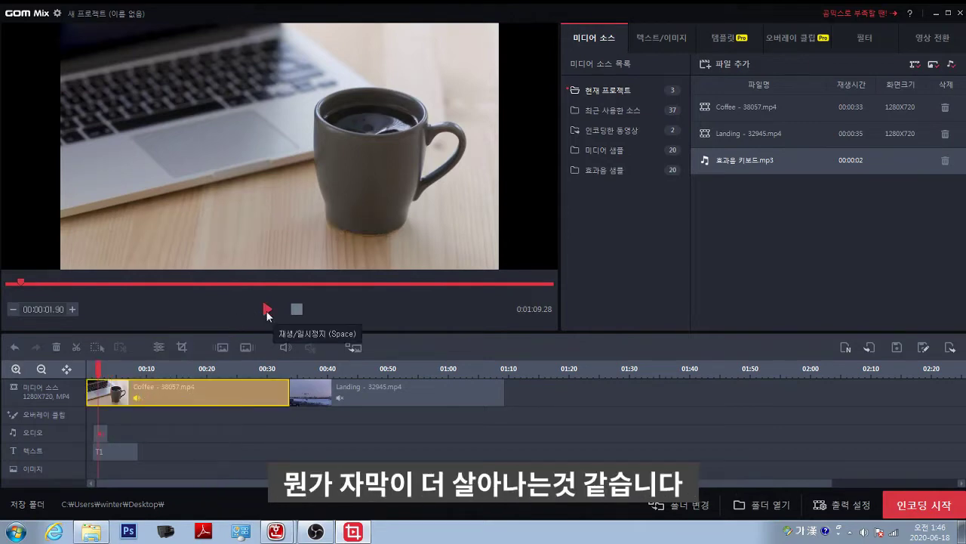
# Step: Adjust the volume of the keyboard sound effect clip on the audio track
pyautogui.click(99, 434)
pyautogui.click(99, 437)
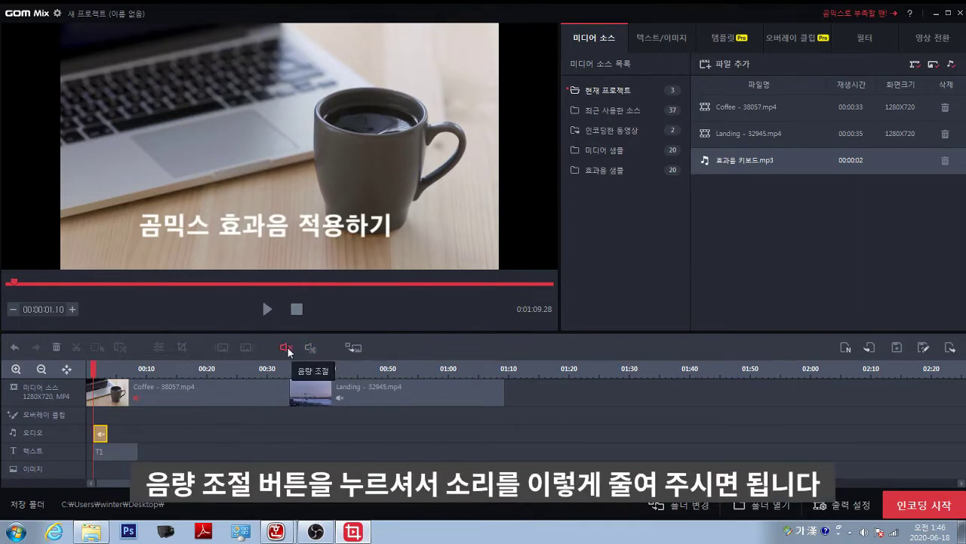
pyautogui.click(310, 347)
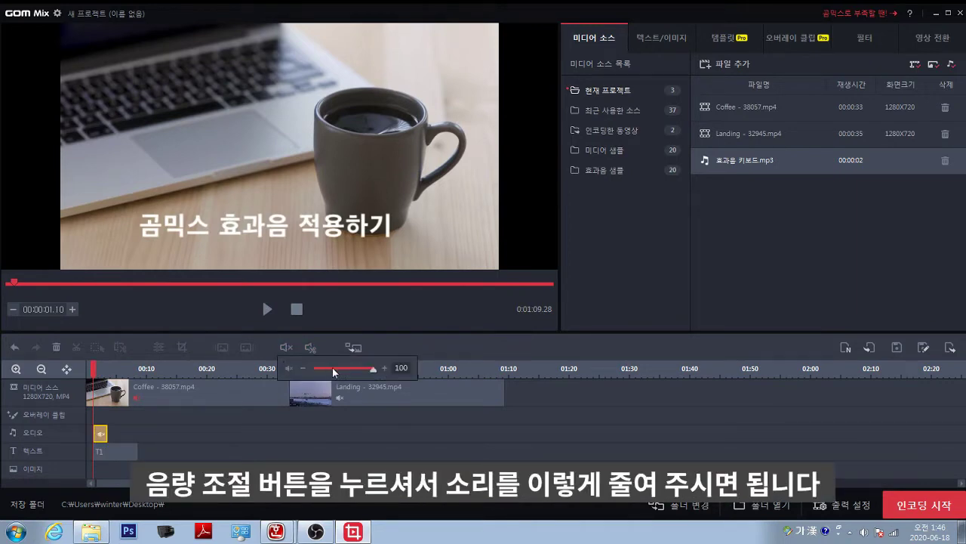
pyautogui.moveTo(335, 370); pyautogui.dragTo(343, 372)
pyautogui.click(139, 393)
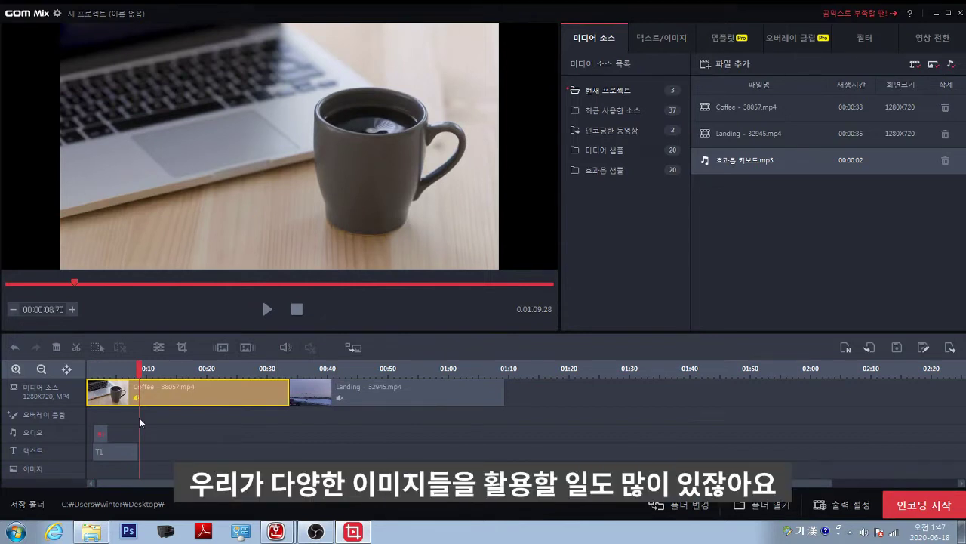
pyautogui.click(266, 310)
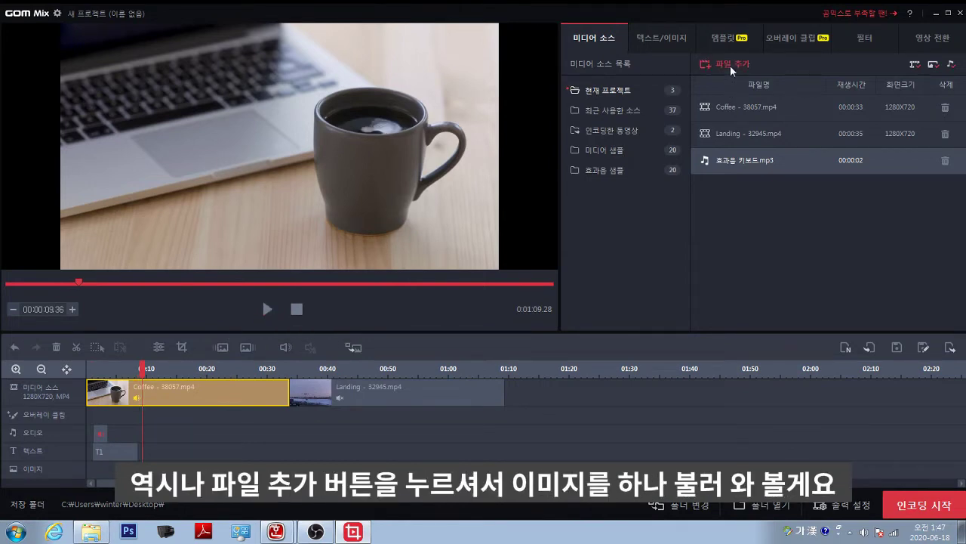
pyautogui.click(730, 61)
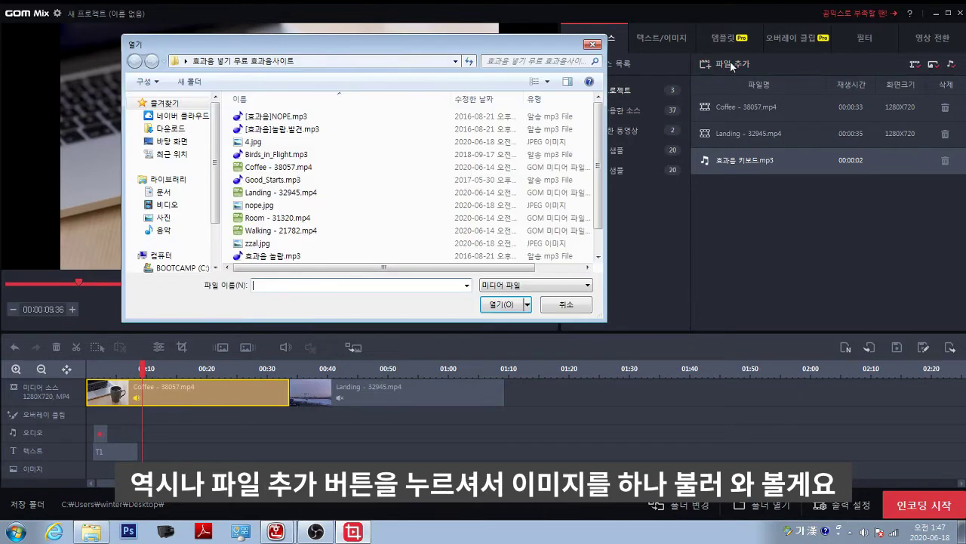
pyautogui.click(271, 181)
pyautogui.scroll(-1, 324, 204)
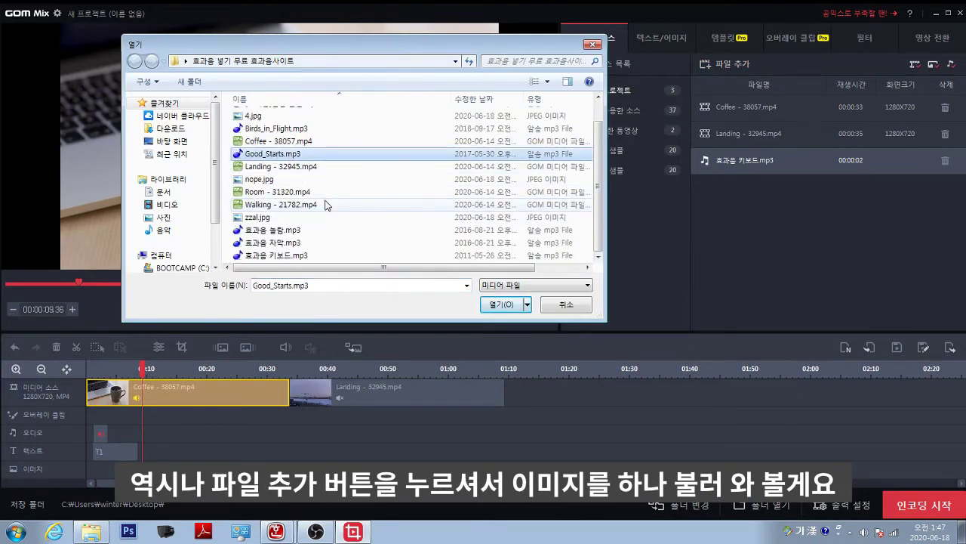
pyautogui.press('Escape')
# Step: Insert the image zzal.jpg in the lower-left area of the video frame, starting at 00:00:10.80 and lasting 5 seconds
pyautogui.click(152, 415)
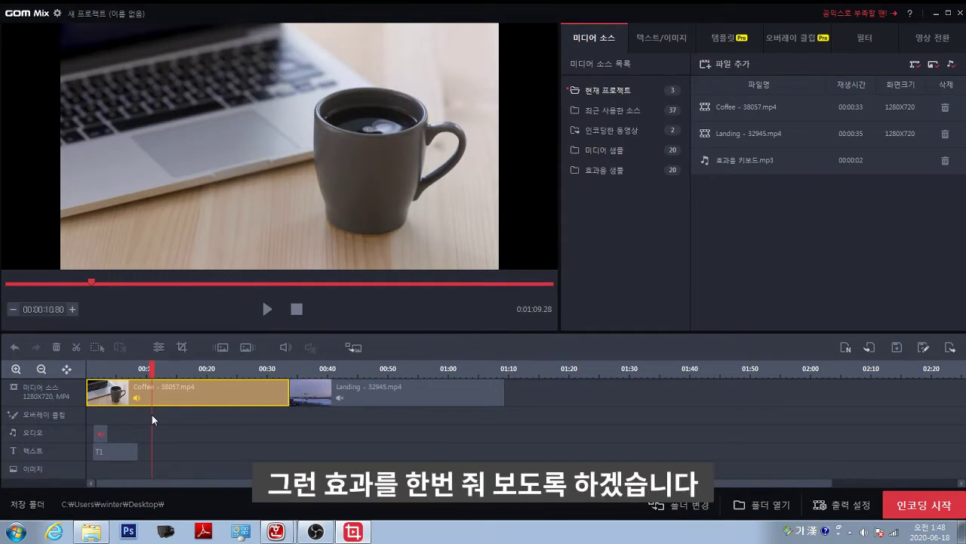
pyautogui.click(661, 37)
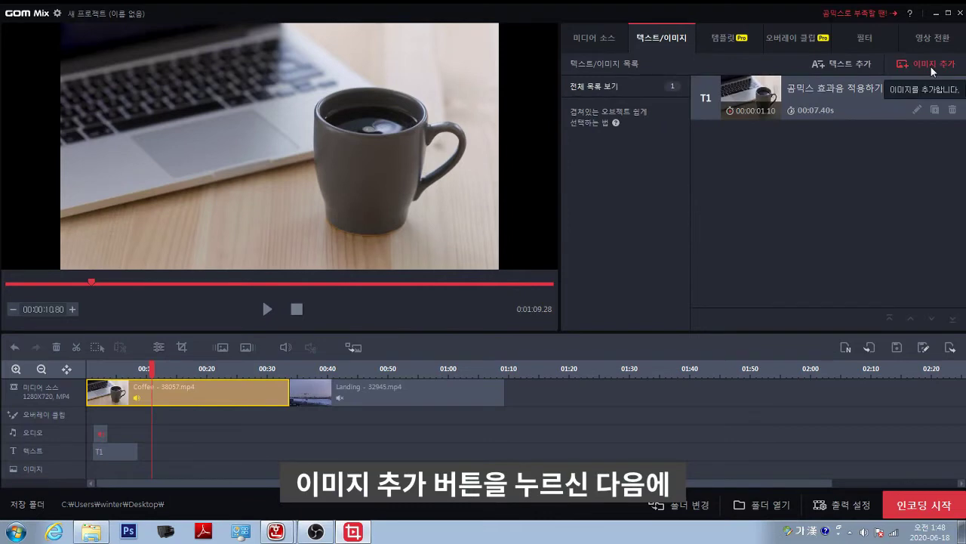
pyautogui.click(931, 66)
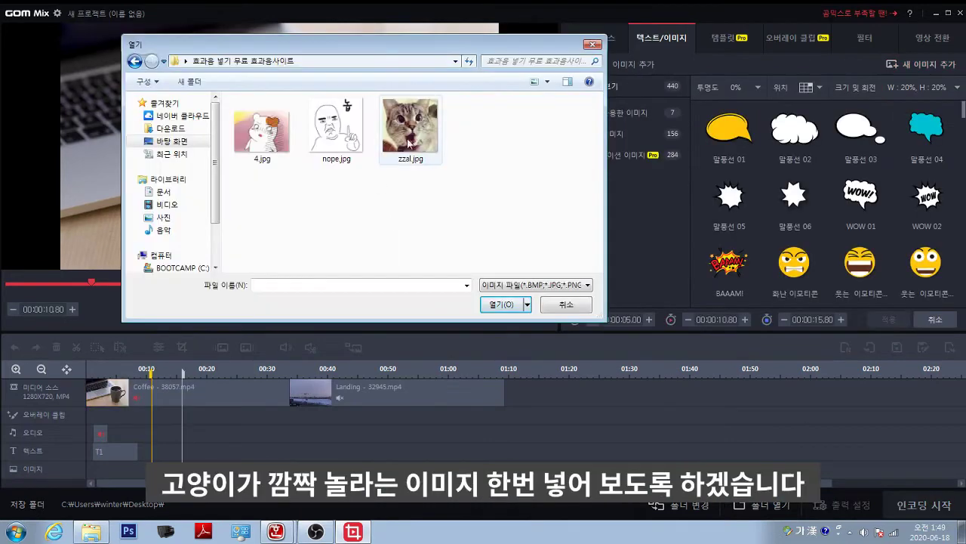
pyautogui.click(414, 136)
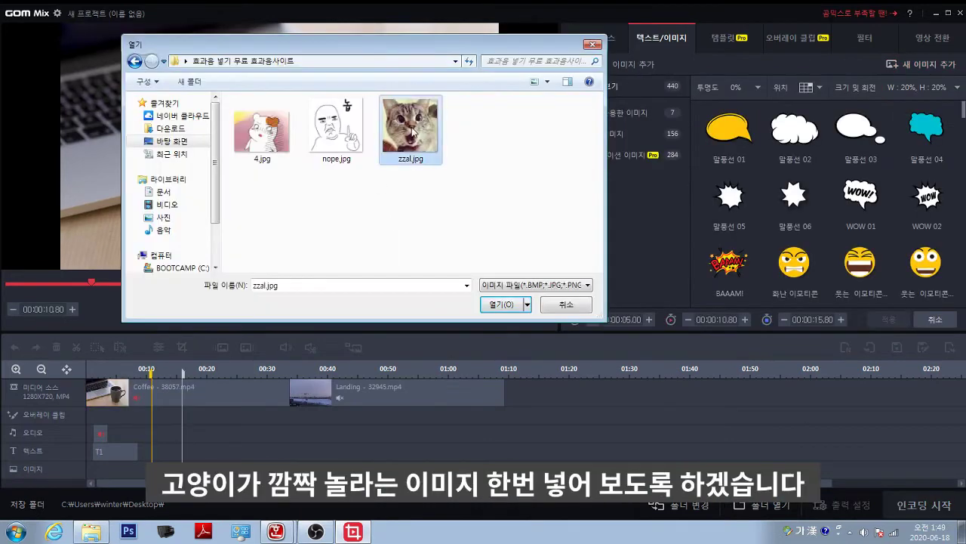
pyautogui.click(497, 300)
pyautogui.moveTo(448, 67); pyautogui.dragTo(115, 212)
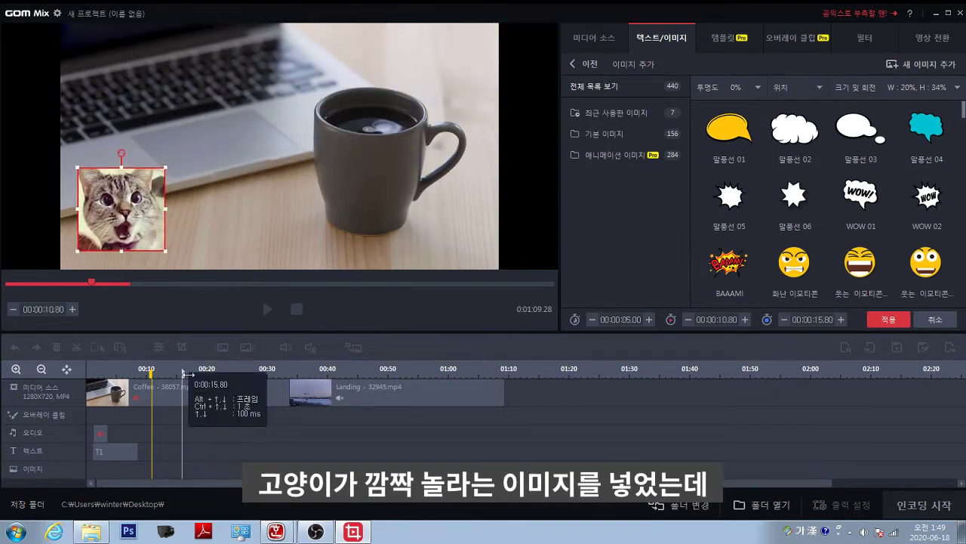
pyautogui.click(879, 323)
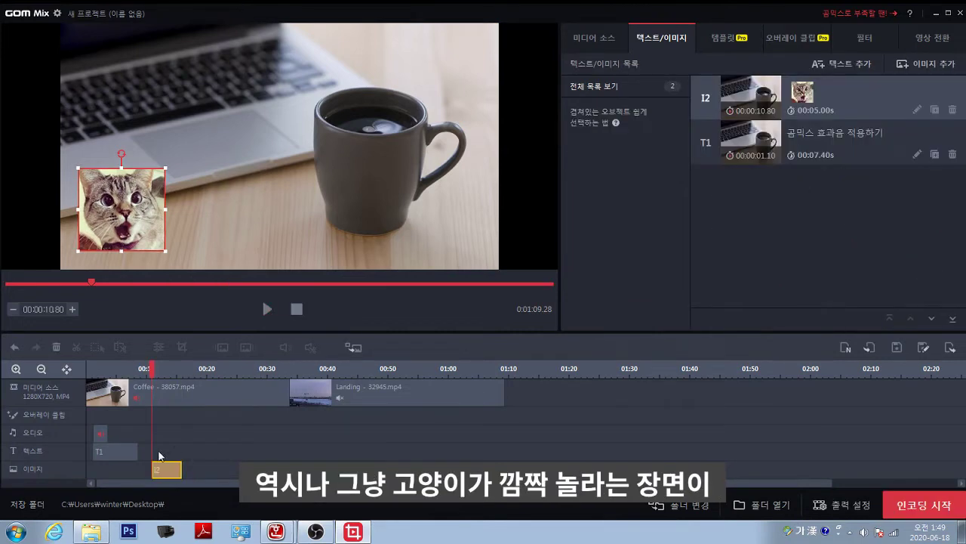
# Step: Play back the section where the cat image appears to check it without a sound effect
pyautogui.click(144, 433)
pyautogui.click(267, 309)
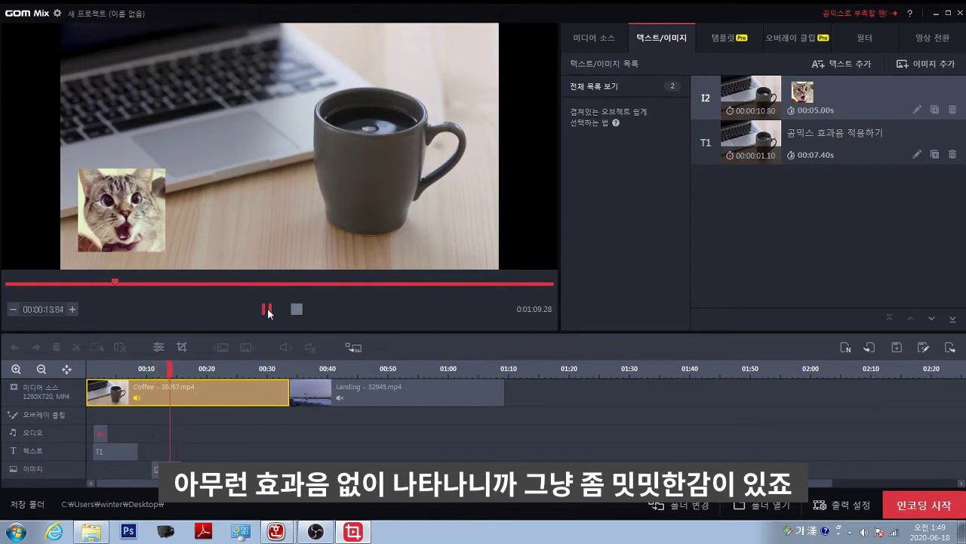
pyautogui.click(267, 308)
# Step: Import [효과음]놀람.발견.mp3 and place it on the audio track at 00:00:11.30, where the cat image begins
pyautogui.click(154, 432)
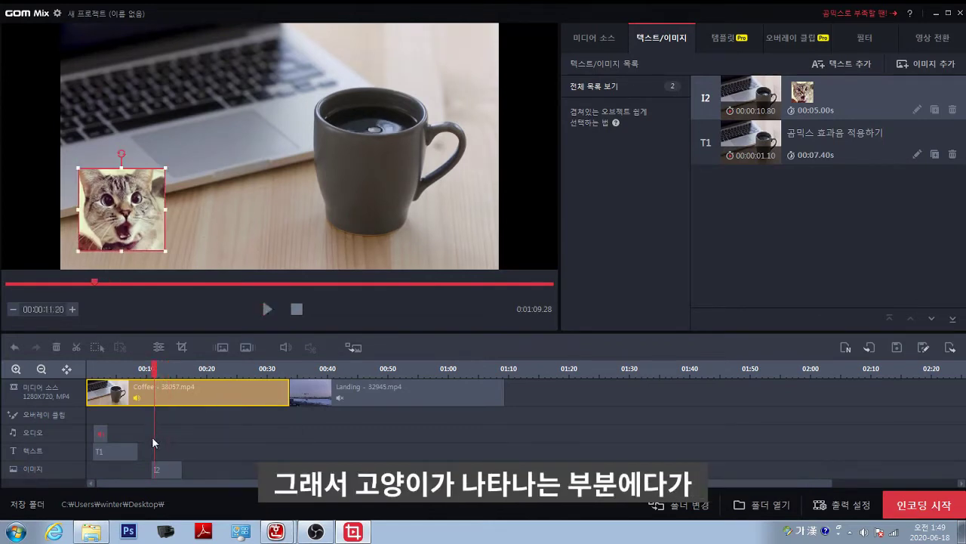
pyautogui.moveTo(154, 368); pyautogui.dragTo(154, 368)
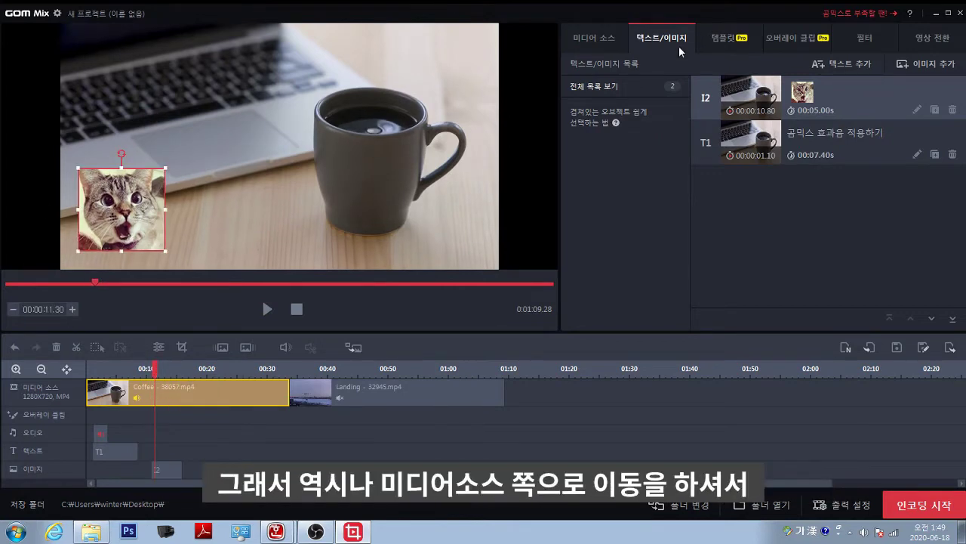
pyautogui.click(591, 40)
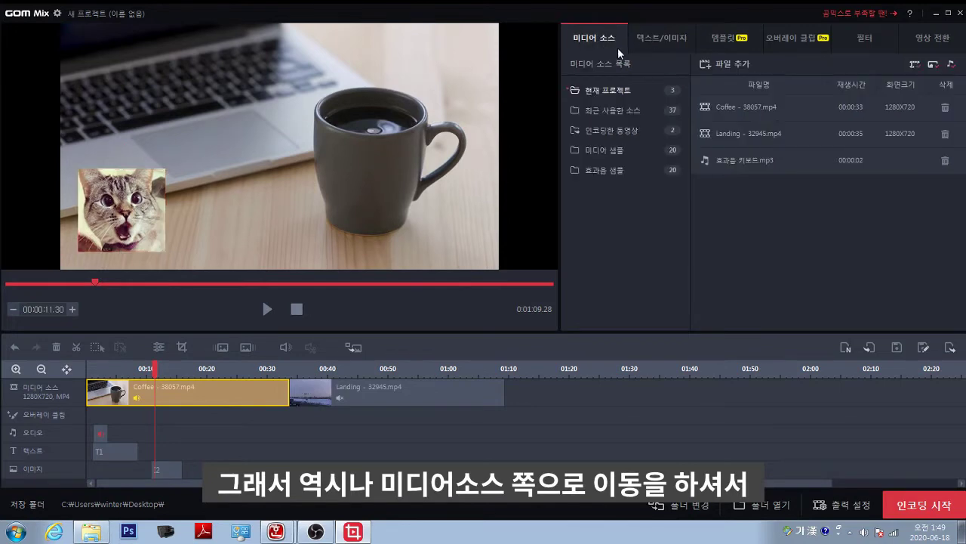
pyautogui.click(728, 66)
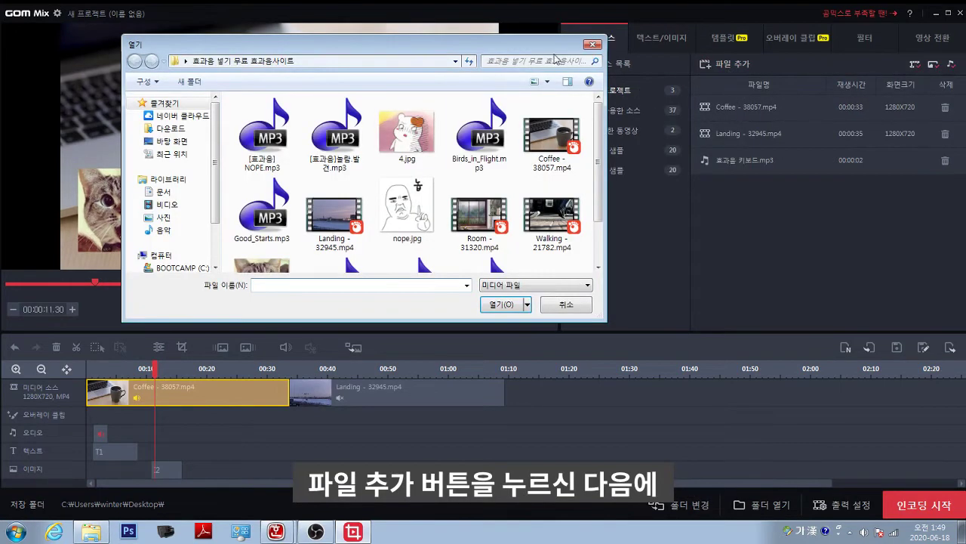
pyautogui.click(338, 149)
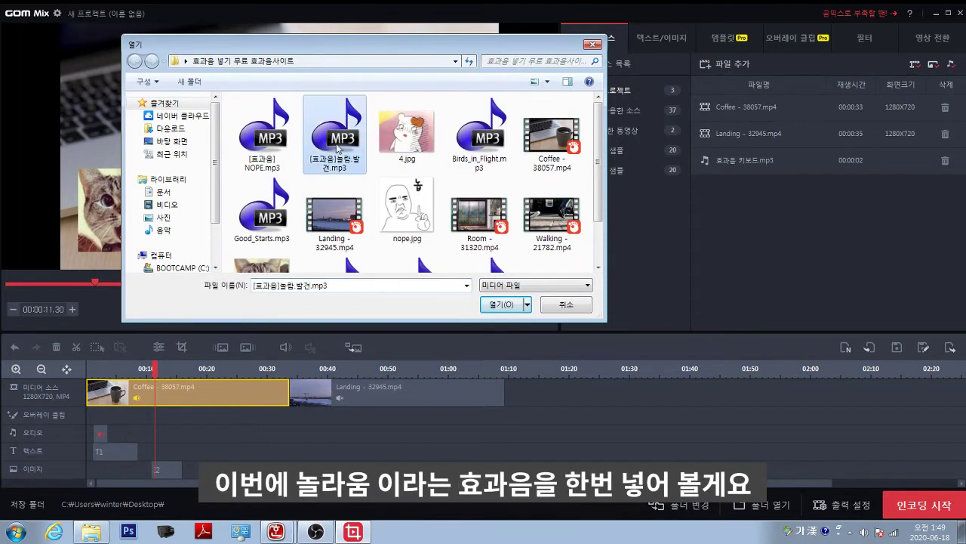
pyautogui.click(498, 307)
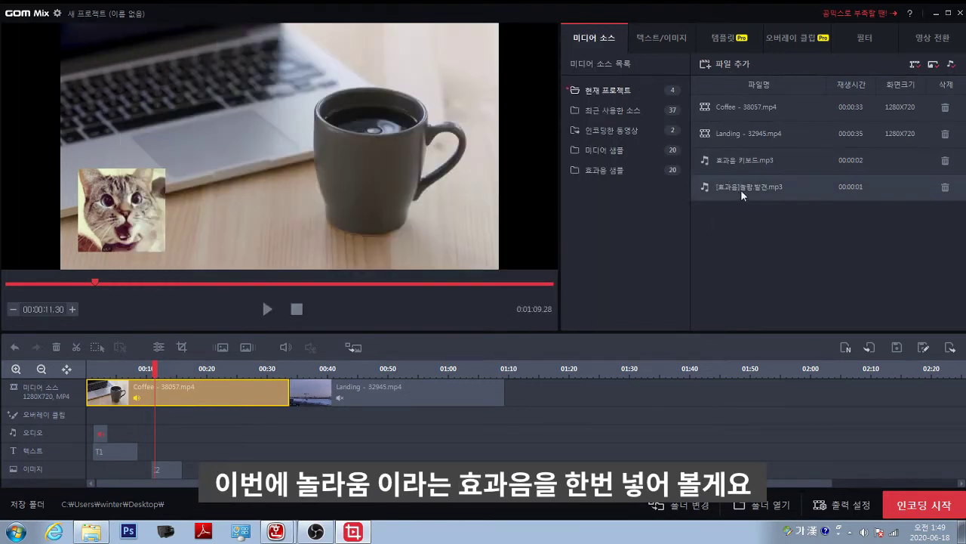
pyautogui.moveTo(741, 189); pyautogui.dragTo(156, 438)
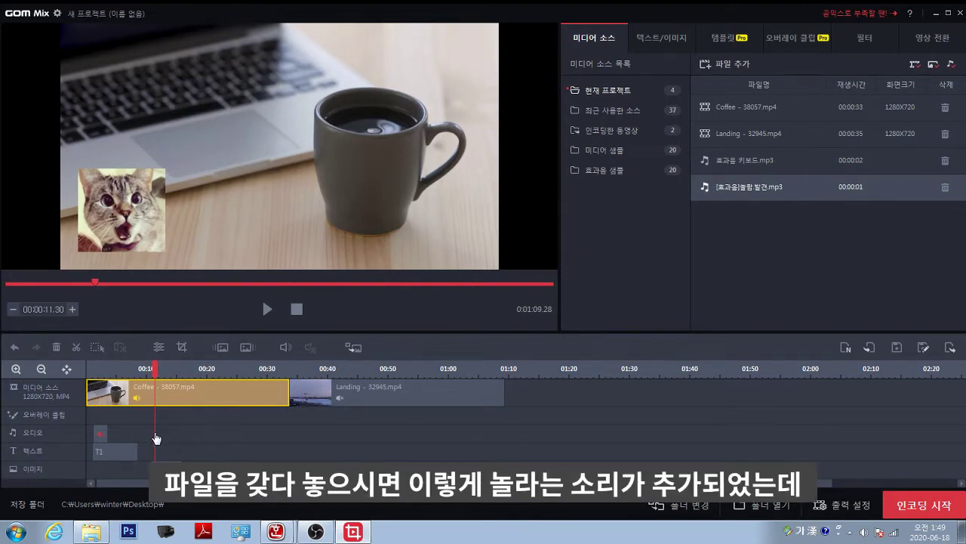
pyautogui.moveTo(157, 438); pyautogui.dragTo(157, 435)
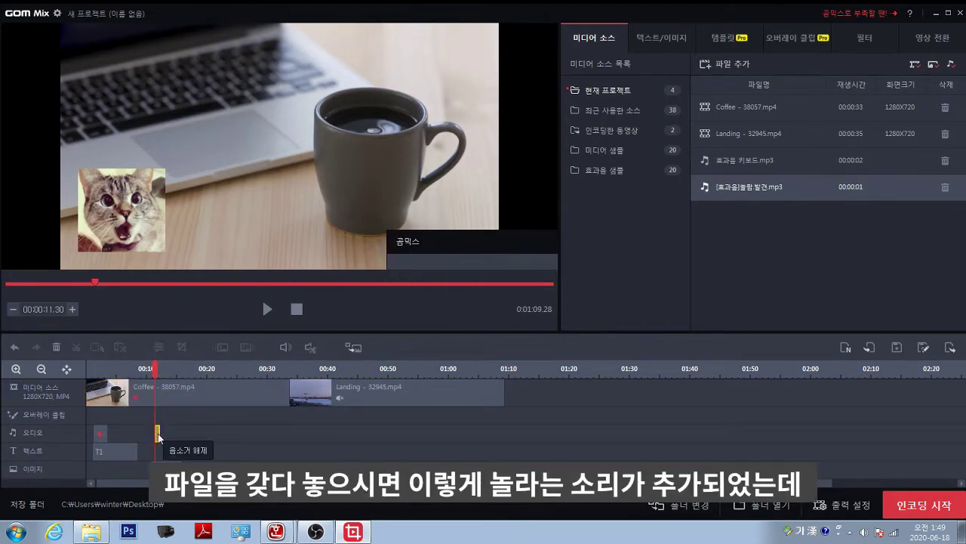
# Step: Play back the cat image together with the surprise sound effect, starting from about 00:00:10.20
pyautogui.click(148, 430)
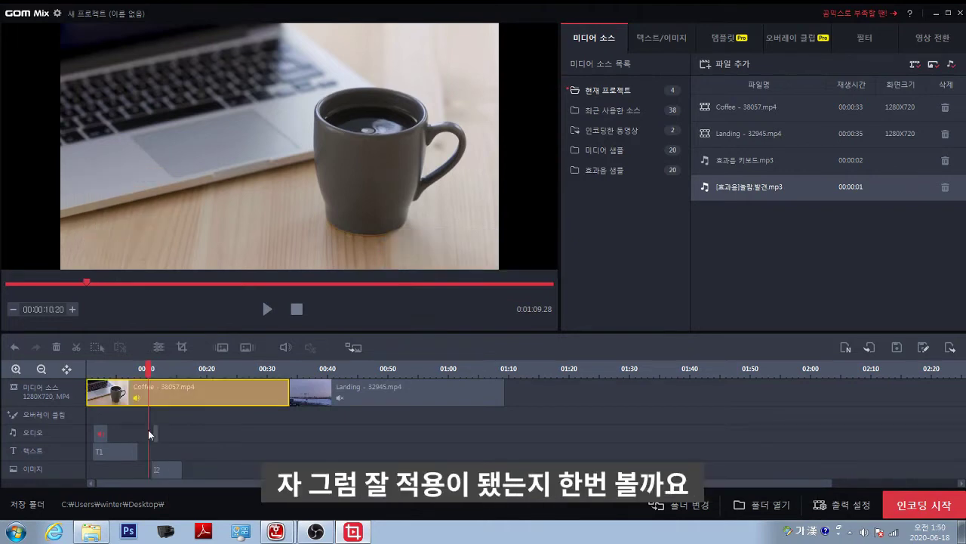
pyautogui.click(266, 309)
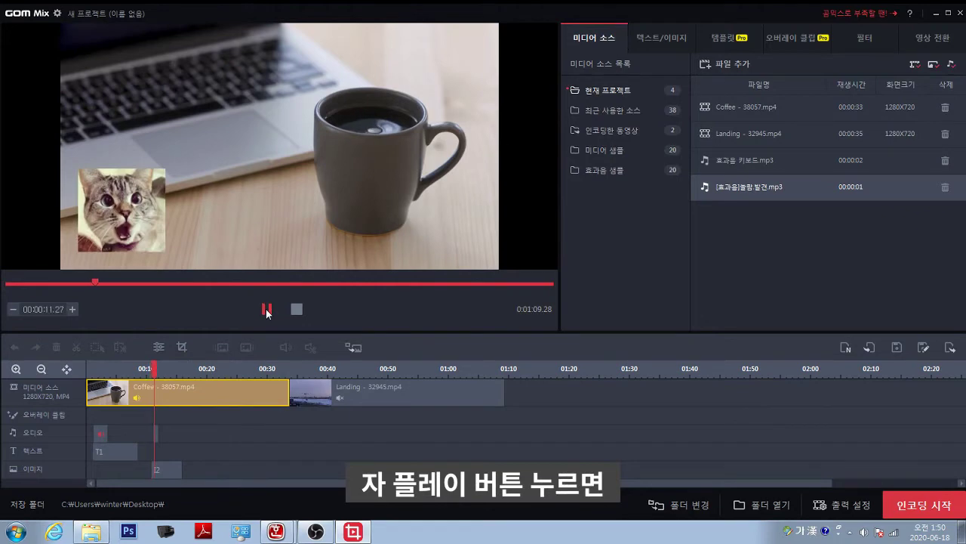
pyautogui.click(266, 310)
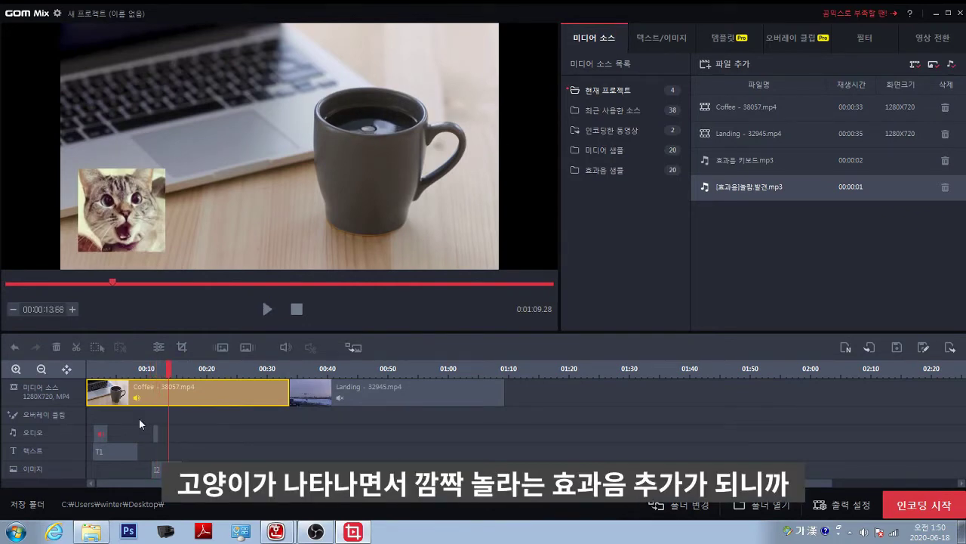
# Step: Add Birds_in_Flight.mp3 to the project and place it on the audio track as background music from 00:00:33.10
pyautogui.click(194, 431)
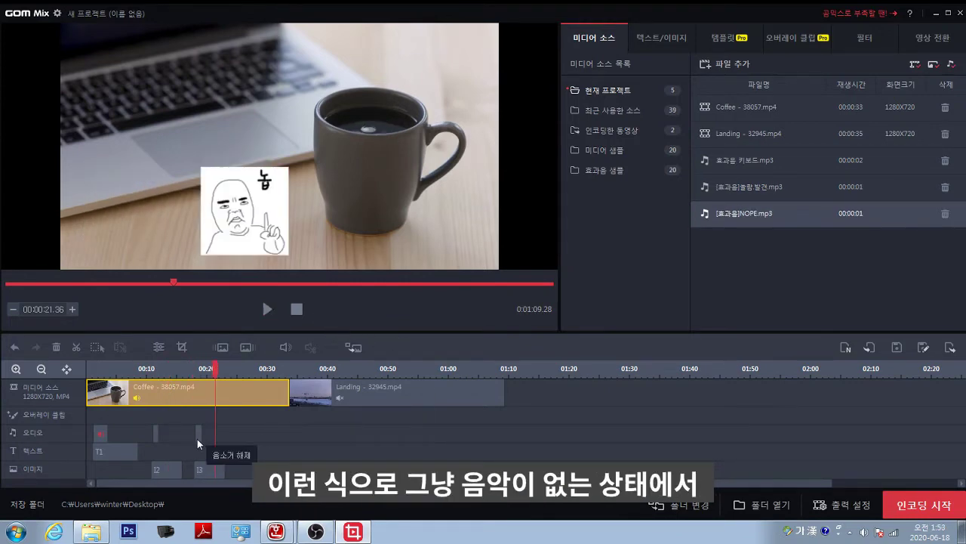
pyautogui.click(258, 417)
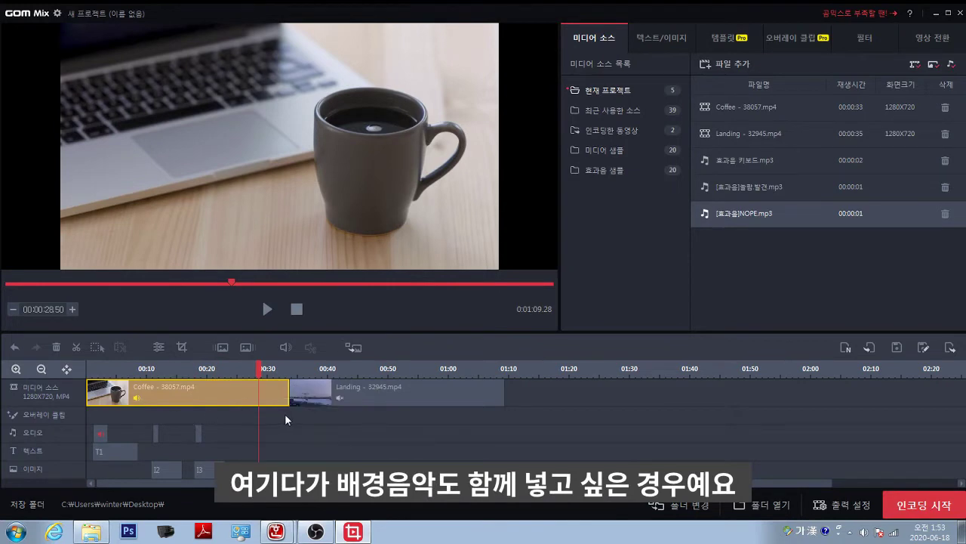
pyautogui.click(286, 412)
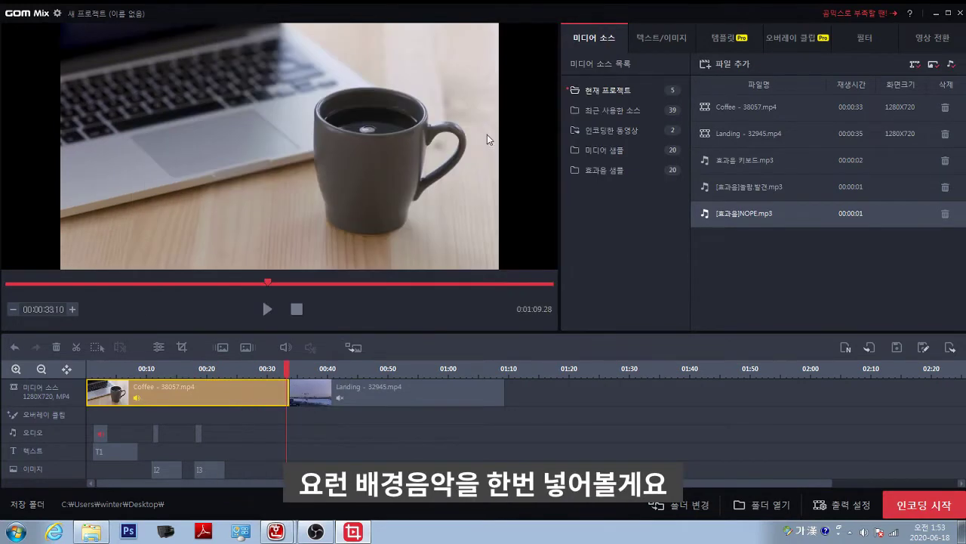
pyautogui.moveTo(733, 238); pyautogui.dragTo(320, 440)
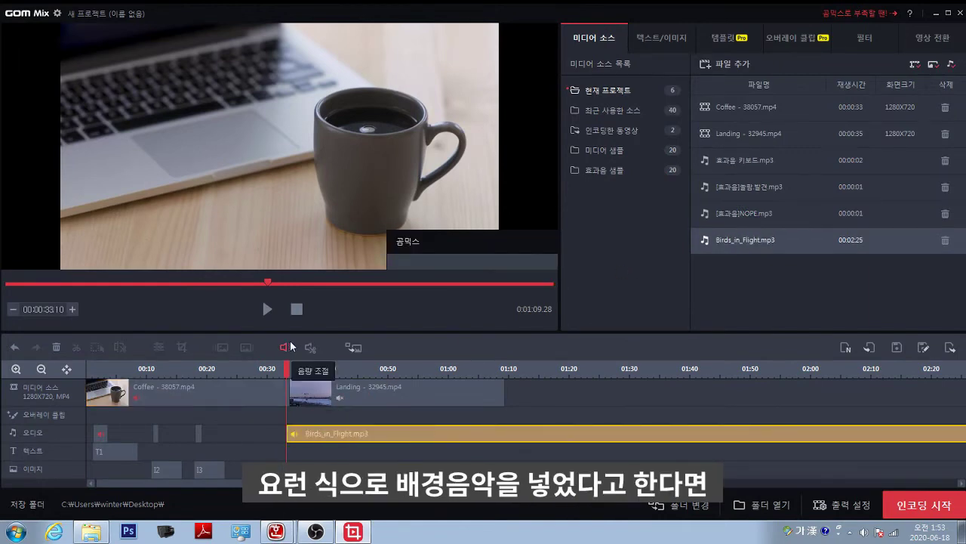
# Step: Play back the start of the Landing clip with the Birds_in_Flight.mp3 background music
pyautogui.click(267, 310)
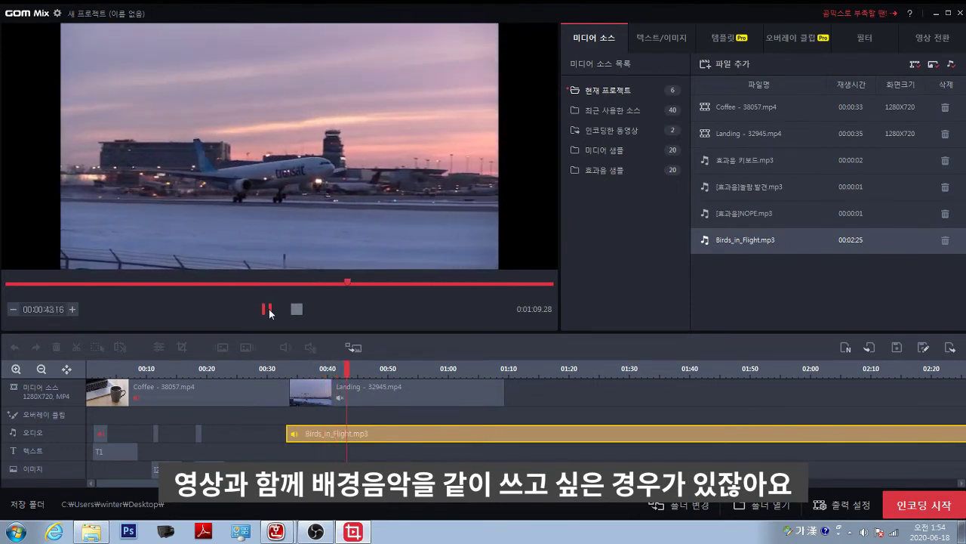
pyautogui.click(268, 309)
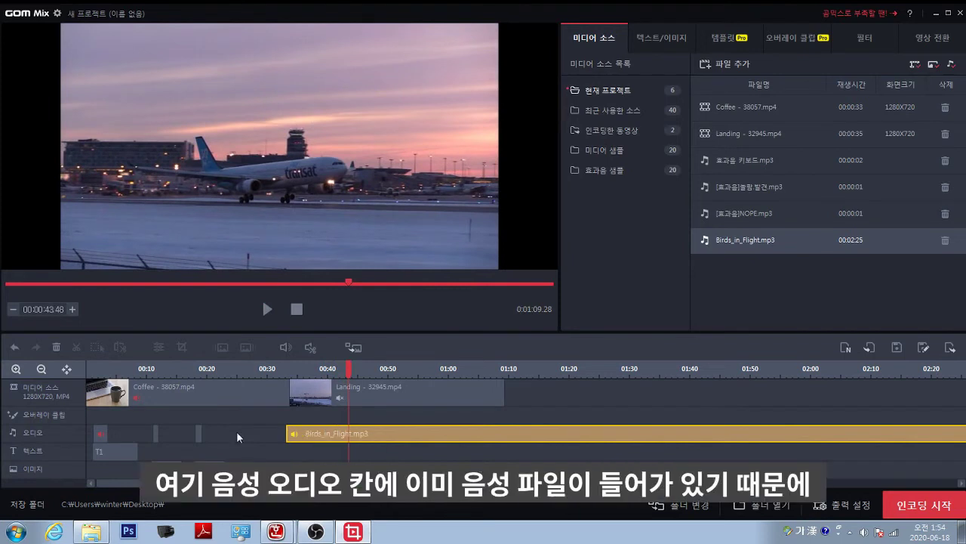
pyautogui.click(292, 433)
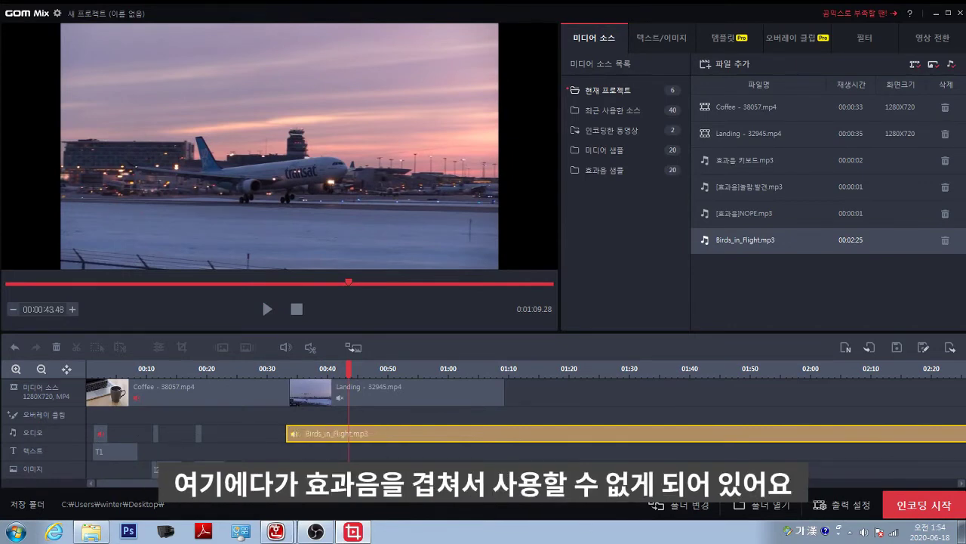
pyautogui.hotkey('ctrl', 'z')
pyautogui.hotkey('ctrl', 'z')
pyautogui.hotkey('ctrl', 'z')
# Step: Preview the opening of the Landing clip again with the background music shortened to the end of the video
pyautogui.click(267, 309)
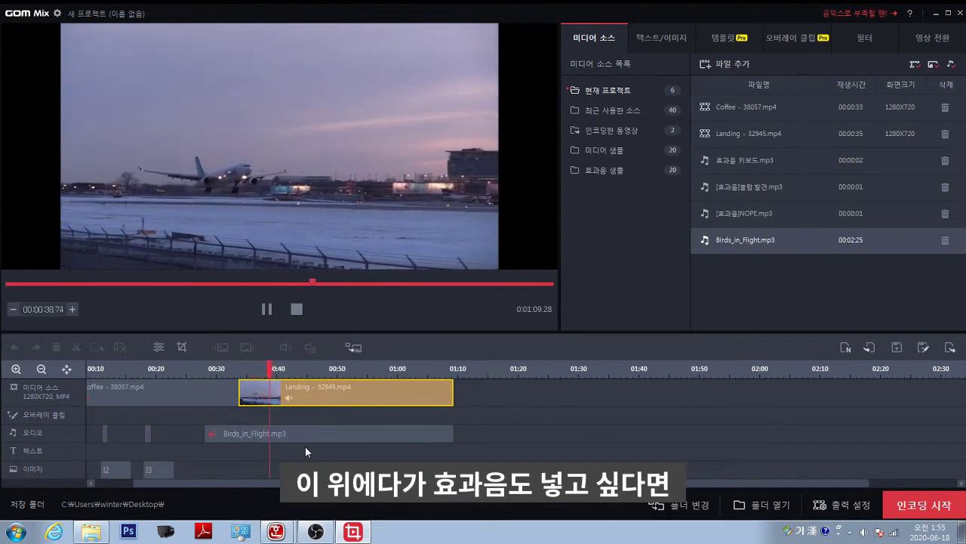
pyautogui.click(287, 437)
pyautogui.click(243, 460)
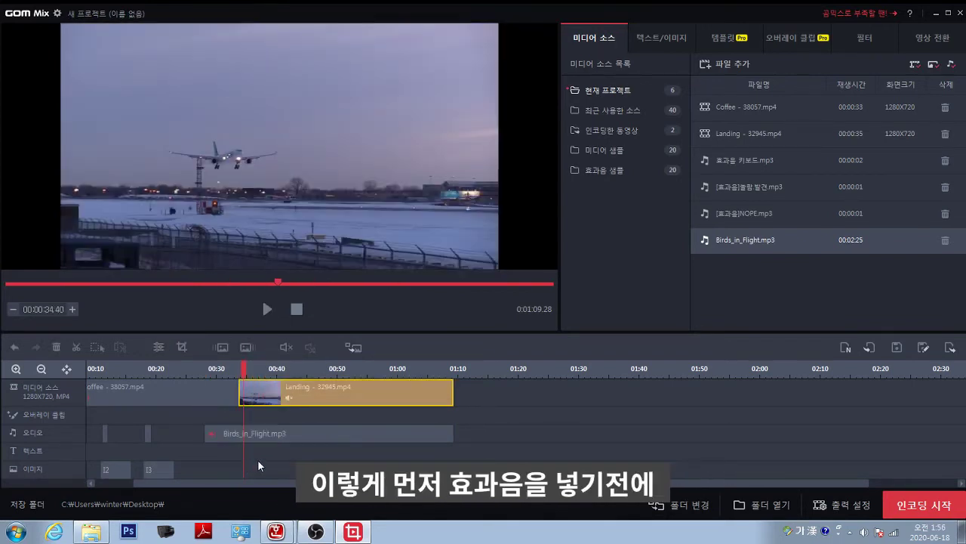
pyautogui.click(269, 308)
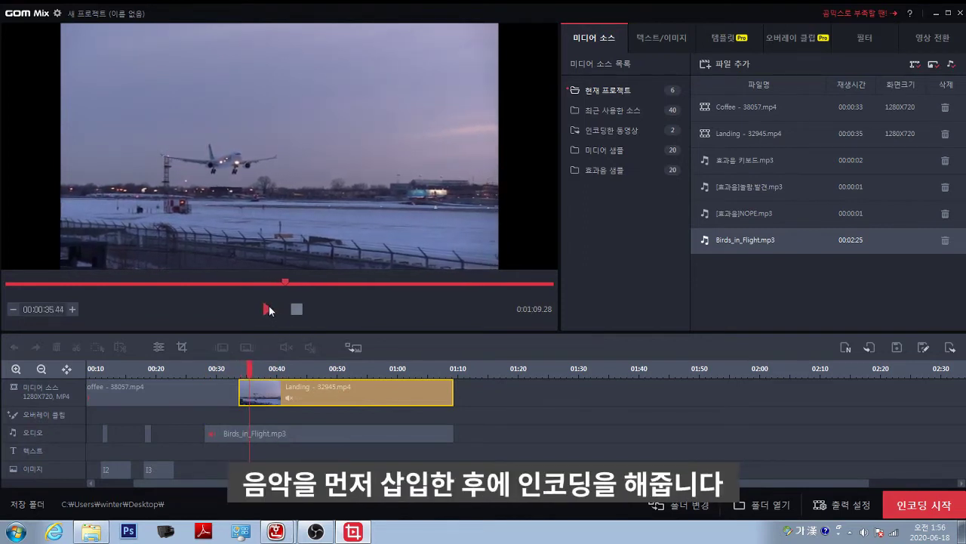
pyautogui.click(270, 310)
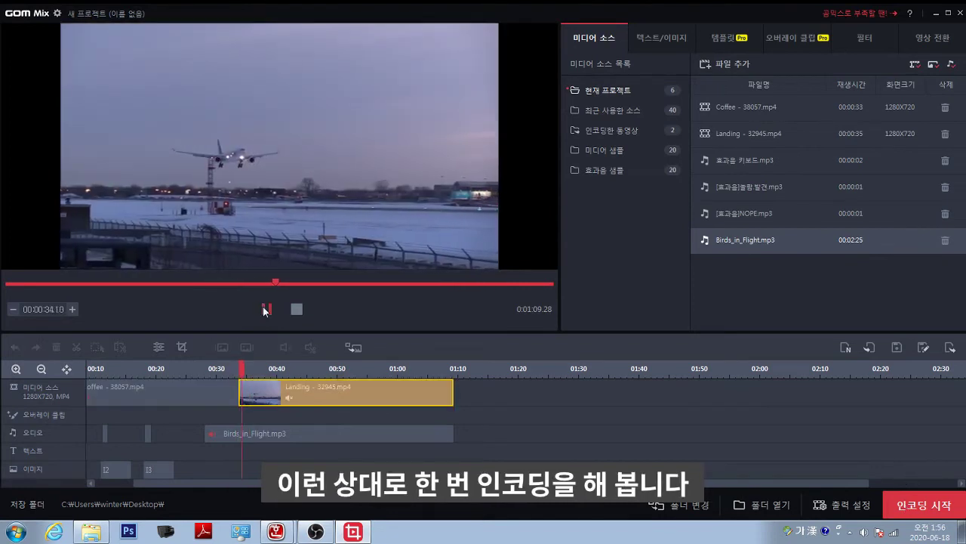
pyautogui.click(267, 309)
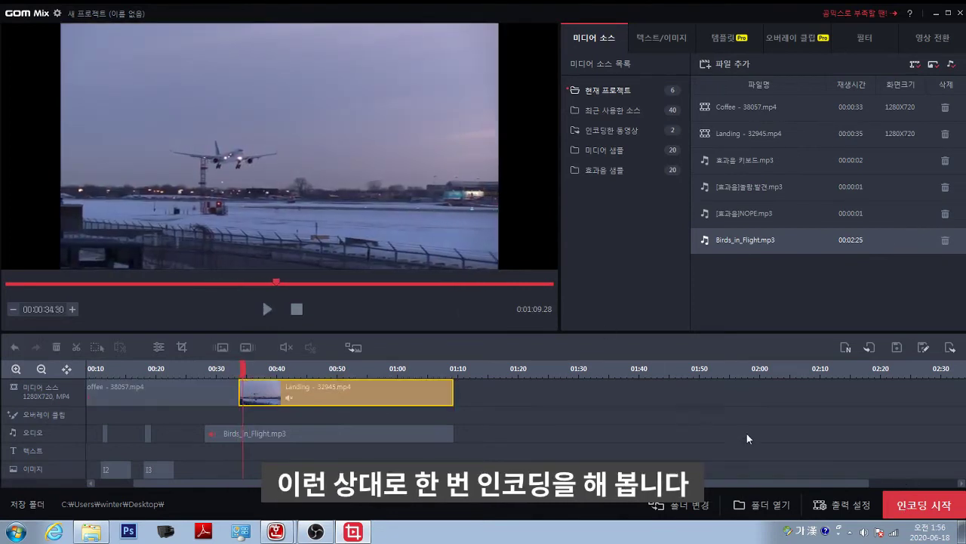
# Step: Encode the project with its background music to a video file named 인코딩1
pyautogui.click(921, 504)
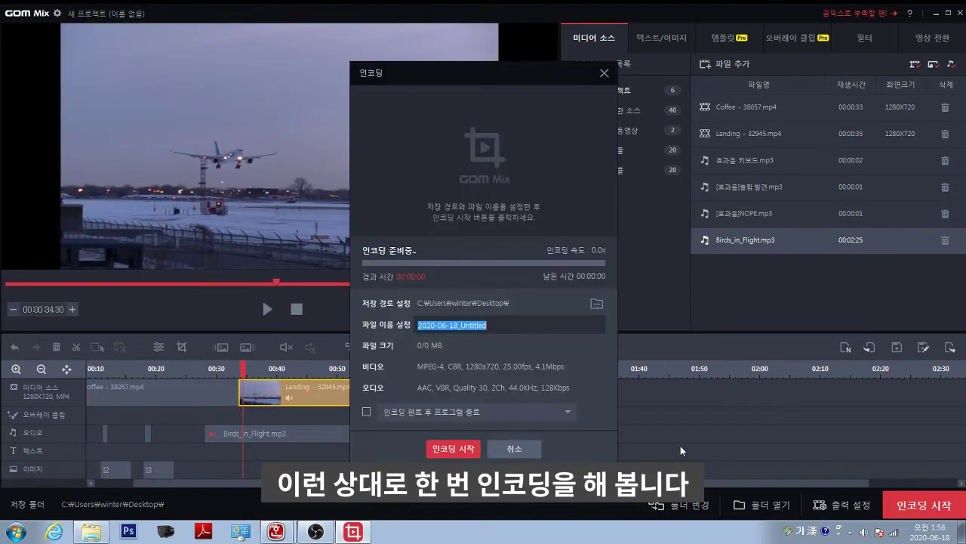
pyautogui.write('인코딩1')
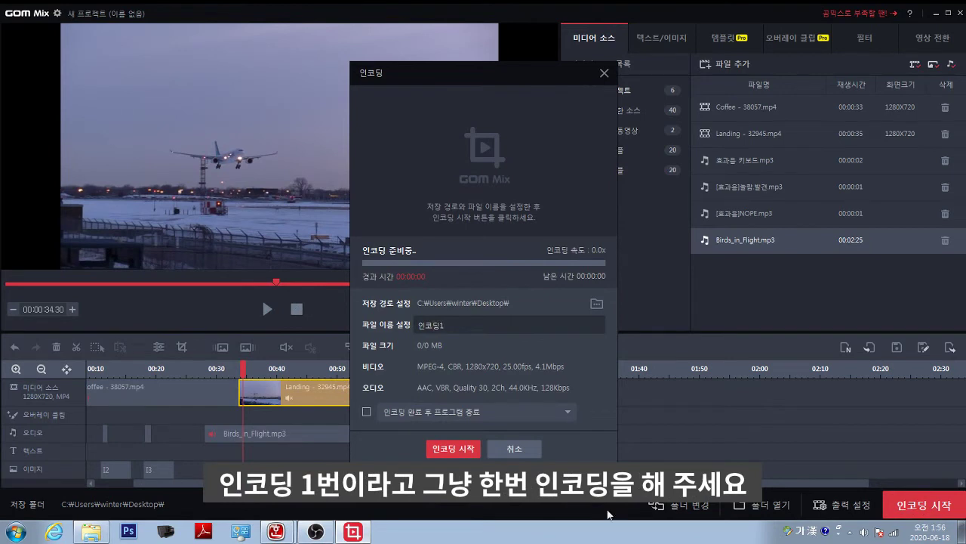
pyautogui.click(456, 451)
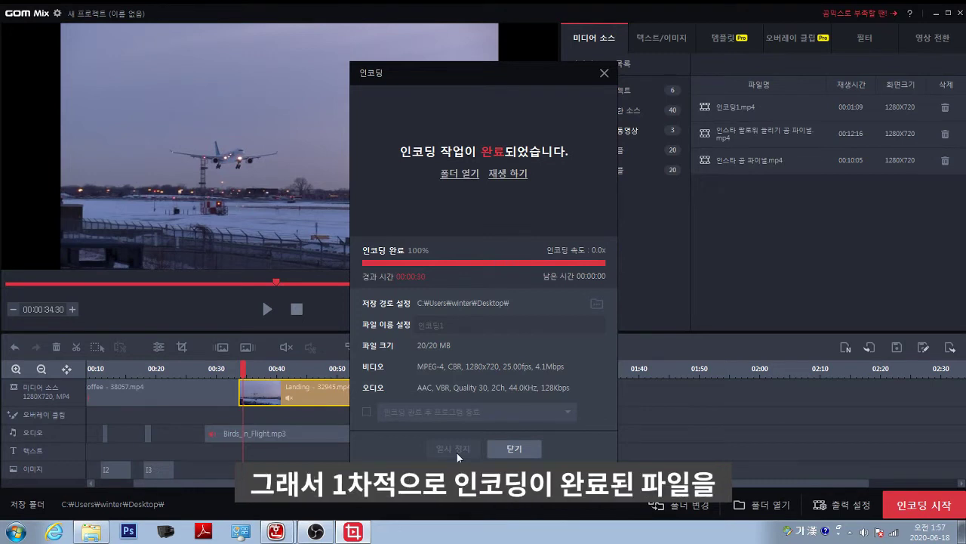
pyautogui.click(518, 447)
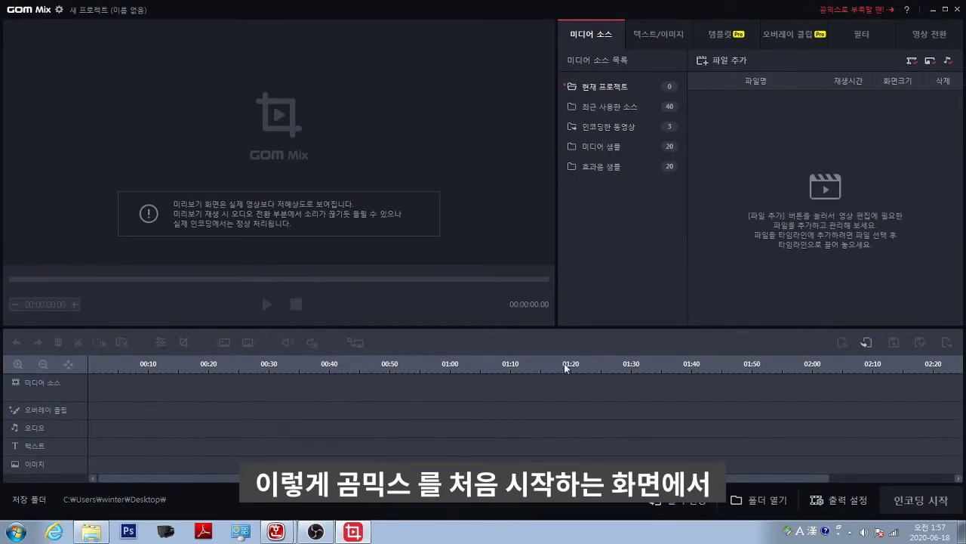
# Step: Import the encoded video 인코딩1.mp4 into the media sources of the new empty project
pyautogui.click(722, 66)
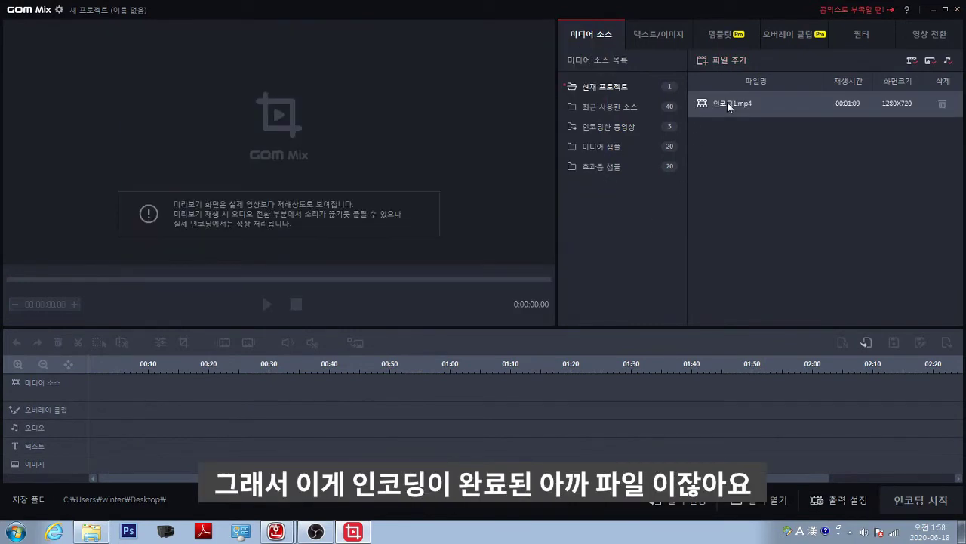
# Step: Place the encoded video 인코딩1.mp4 at the start of the media source track
pyautogui.moveTo(727, 101); pyautogui.dragTo(727, 112)
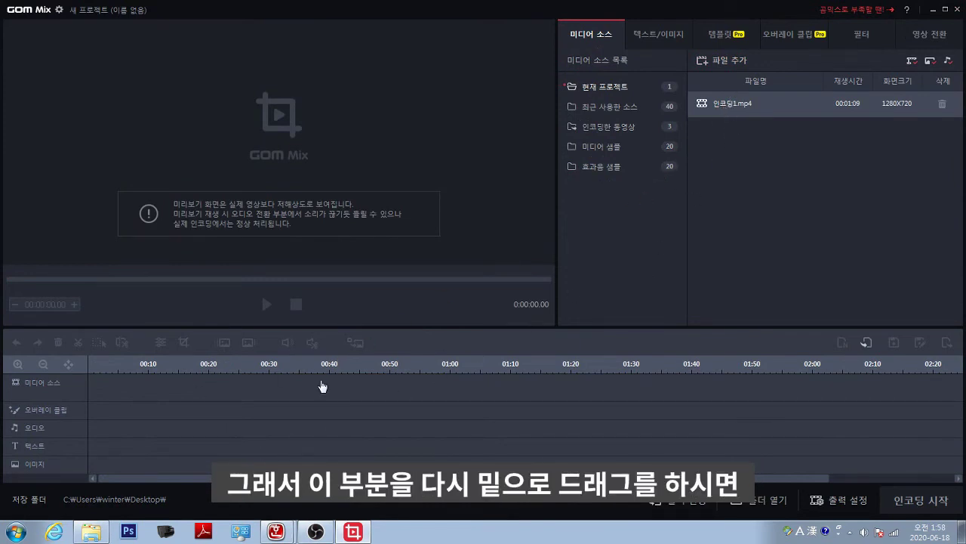
pyautogui.moveTo(307, 393); pyautogui.dragTo(308, 391)
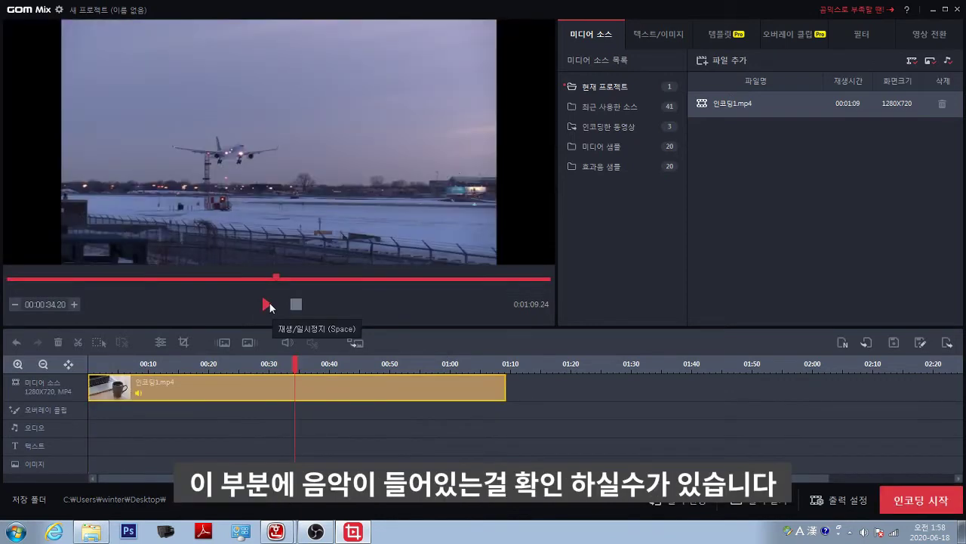
# Step: Play short stretches of the encoded video from the airplane landing scene to check its built-in background music
pyautogui.click(268, 304)
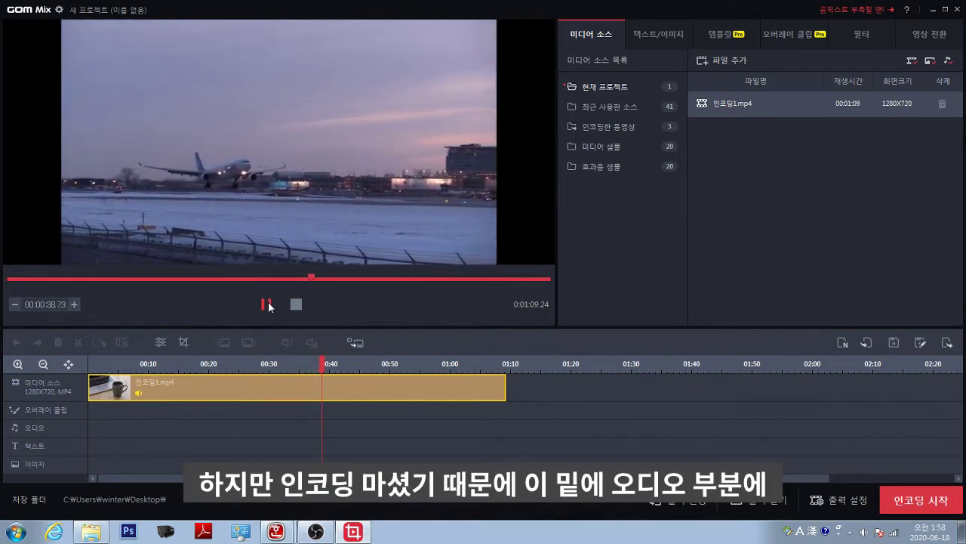
pyautogui.click(268, 305)
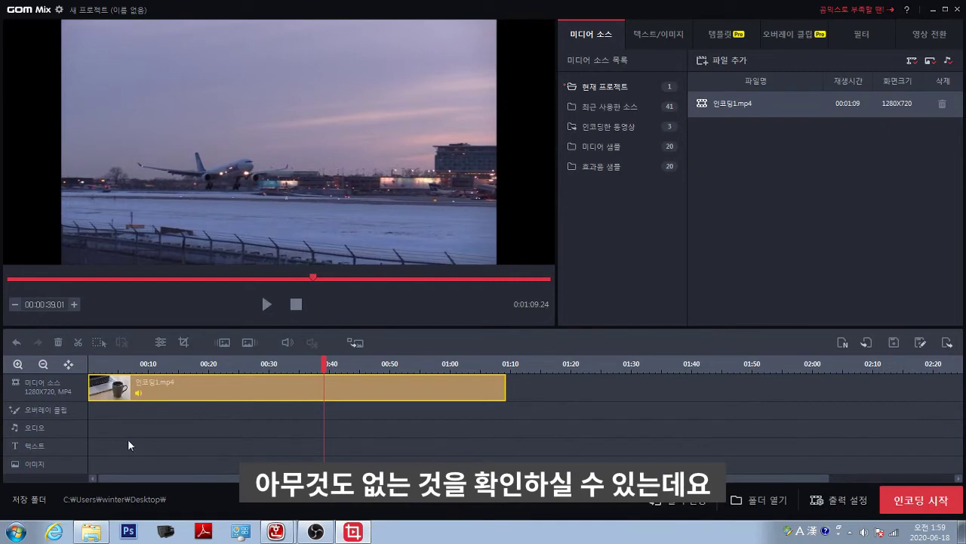
pyautogui.click(267, 305)
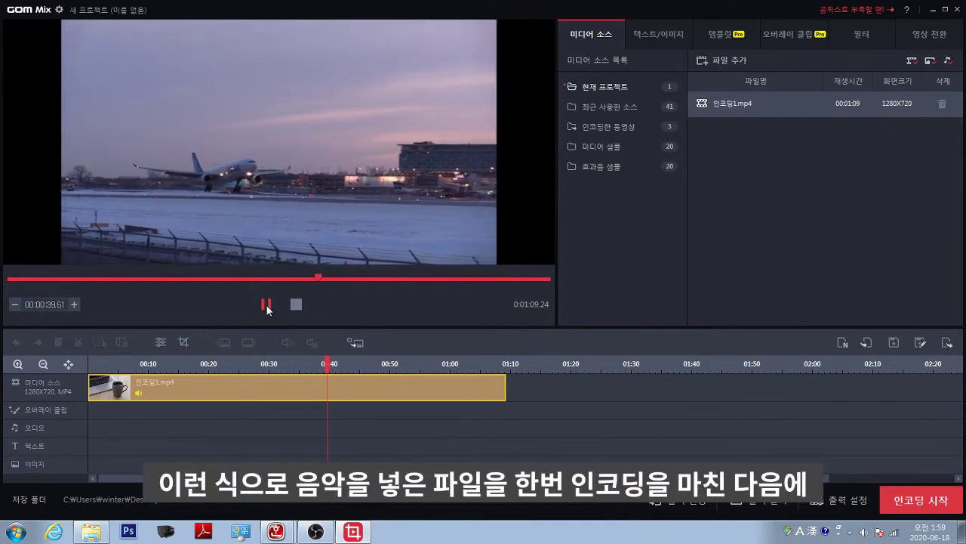
pyautogui.click(268, 305)
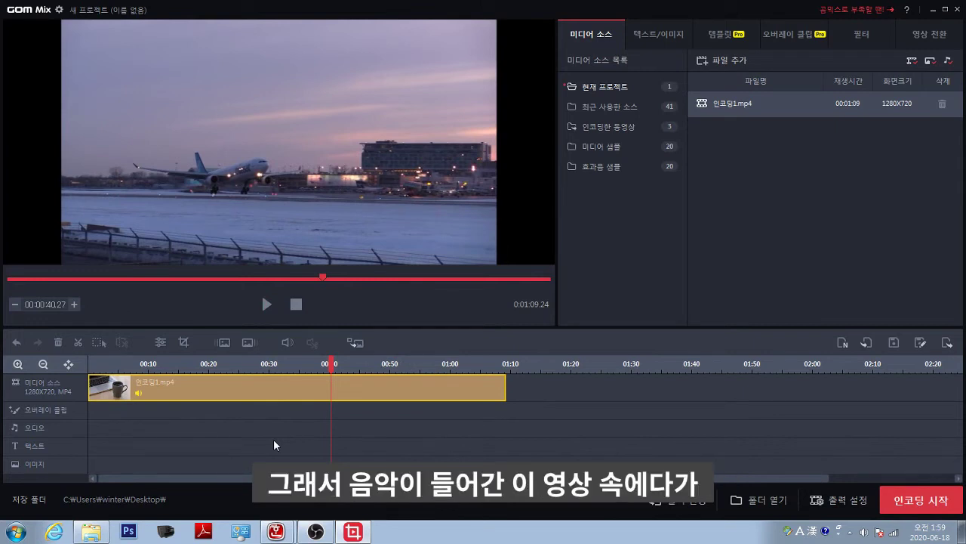
pyautogui.click(268, 303)
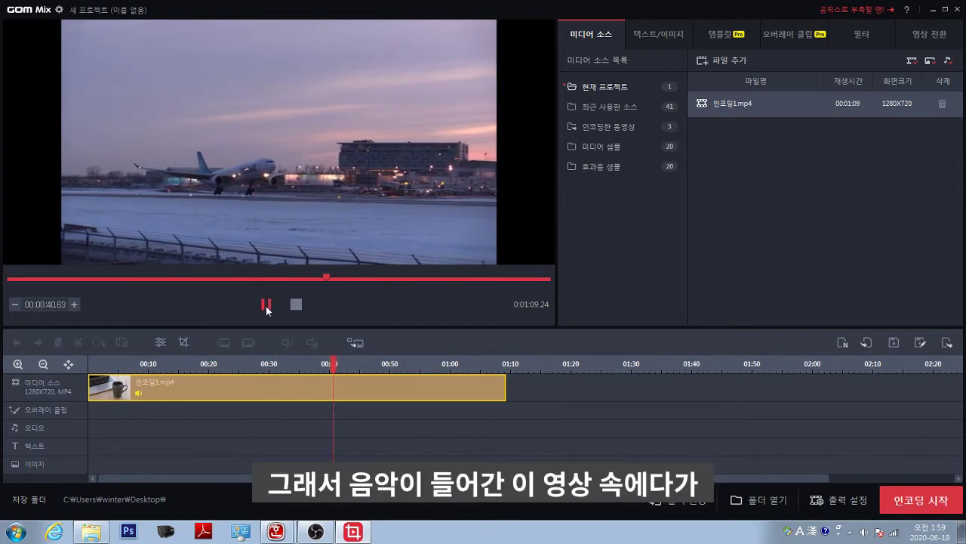
pyautogui.click(268, 304)
# Step: Add the caption "음악 위에 효과음 넣기" over the landing scene, starting at 00:00:39.67 for 5 seconds
pyautogui.click(664, 34)
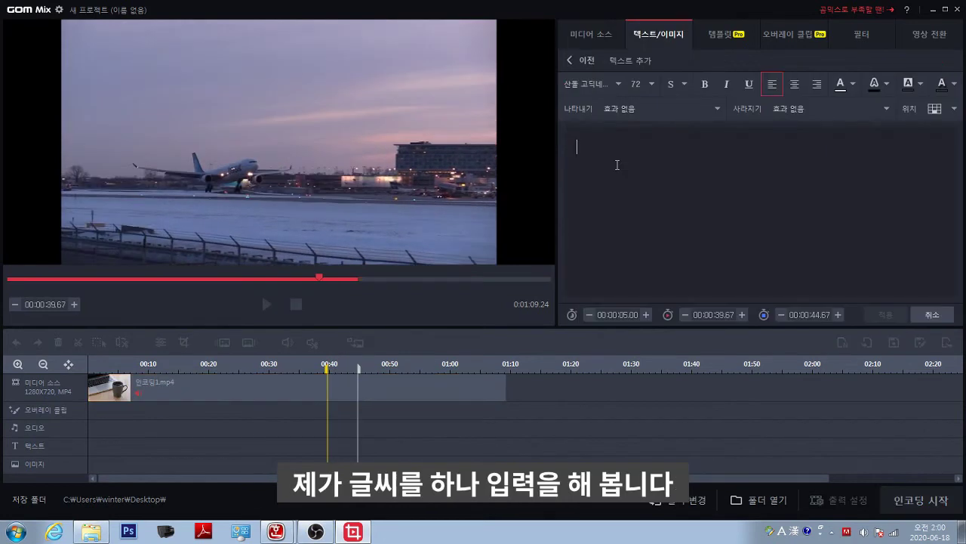
pyautogui.write('d')
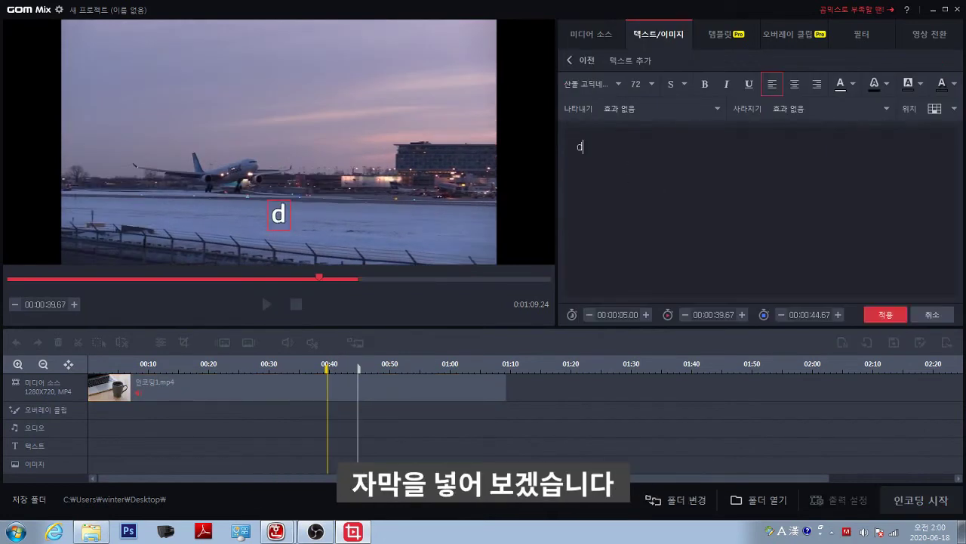
pyautogui.press('BackSpace')
pyautogui.write('음악 위')
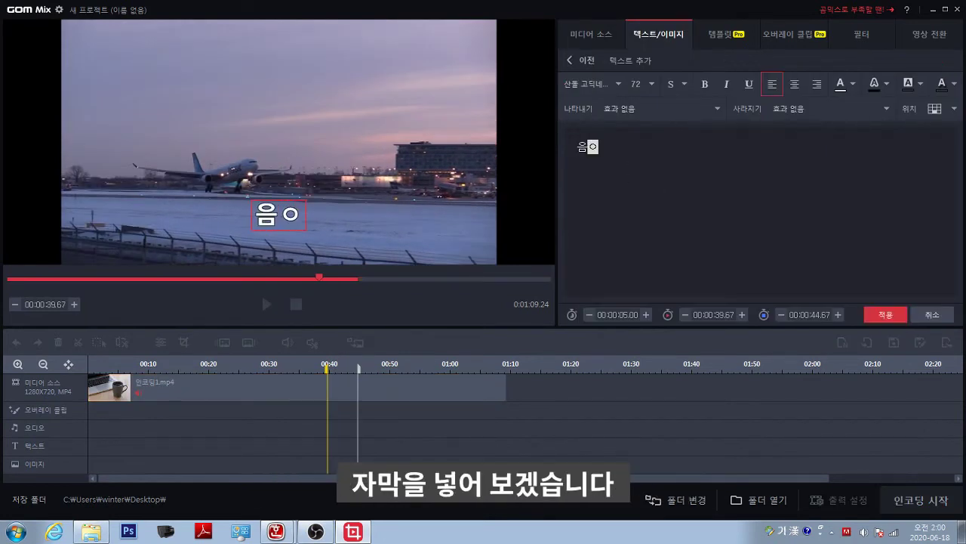
pyautogui.write('에 ')
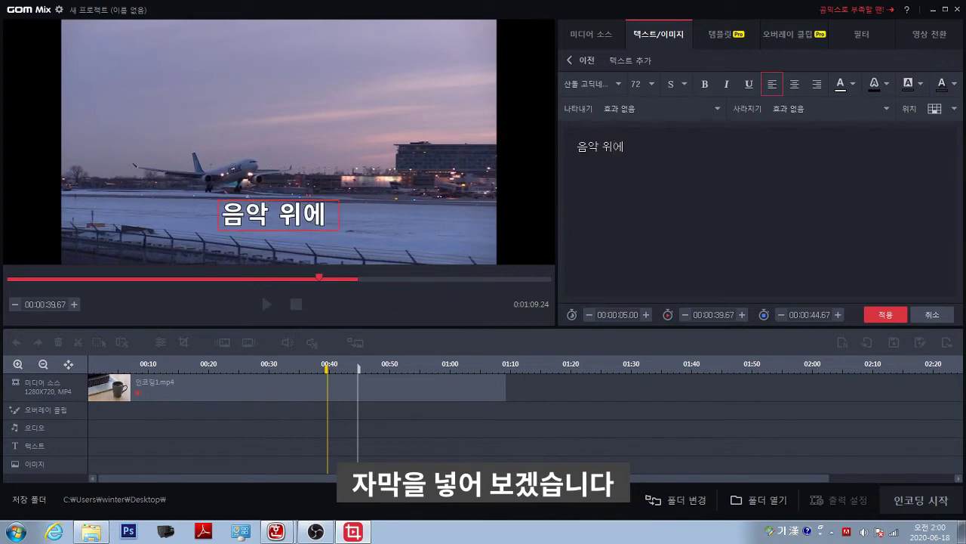
pyautogui.write('효과음 넣ㄱ')
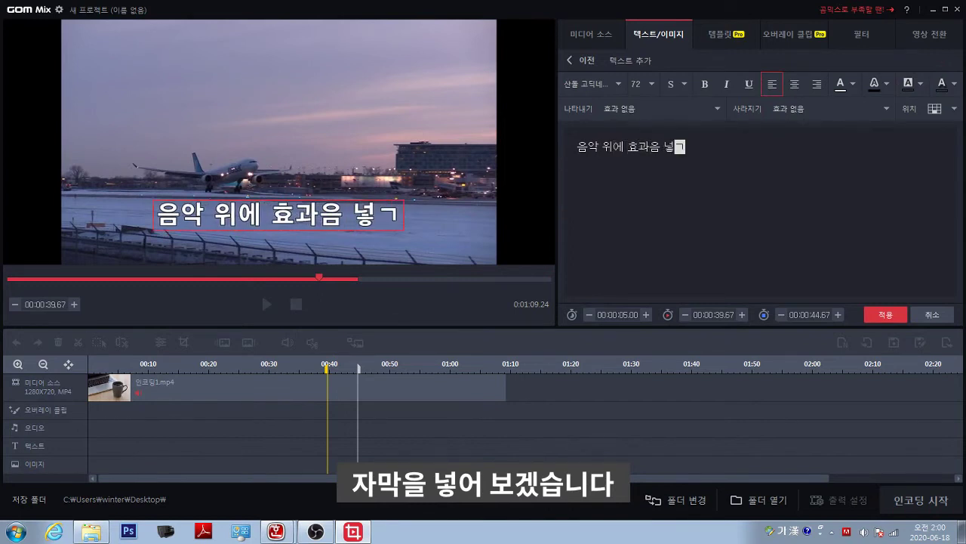
pyautogui.write('ㅣ')
pyautogui.click(895, 320)
# Step: Play back the landing scene from just before the new caption to check how the caption appears
pyautogui.click(269, 304)
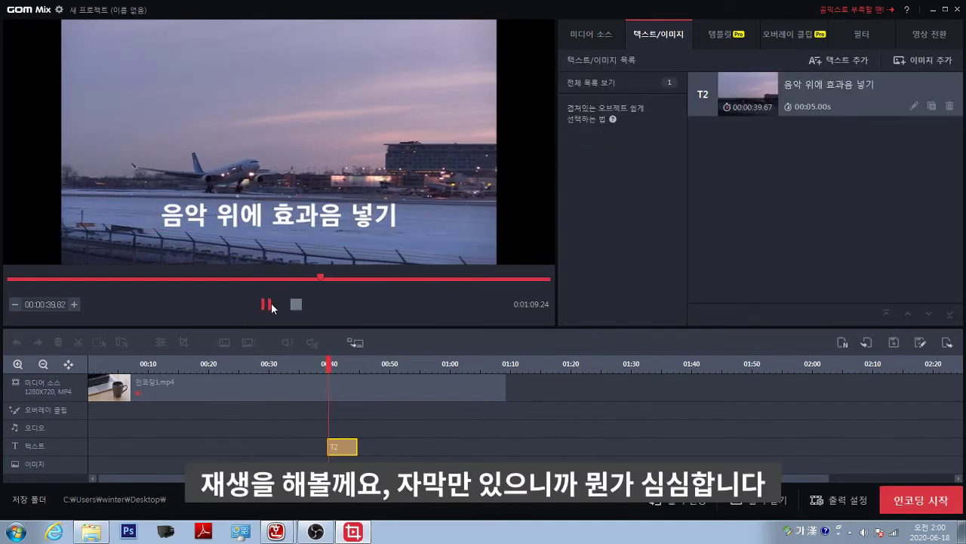
pyautogui.click(323, 415)
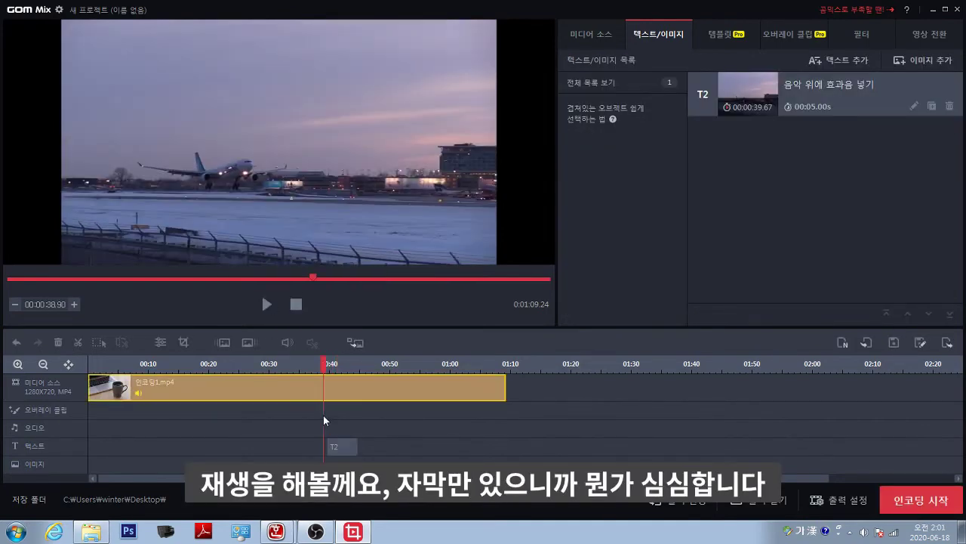
pyautogui.click(269, 308)
pyautogui.click(269, 308)
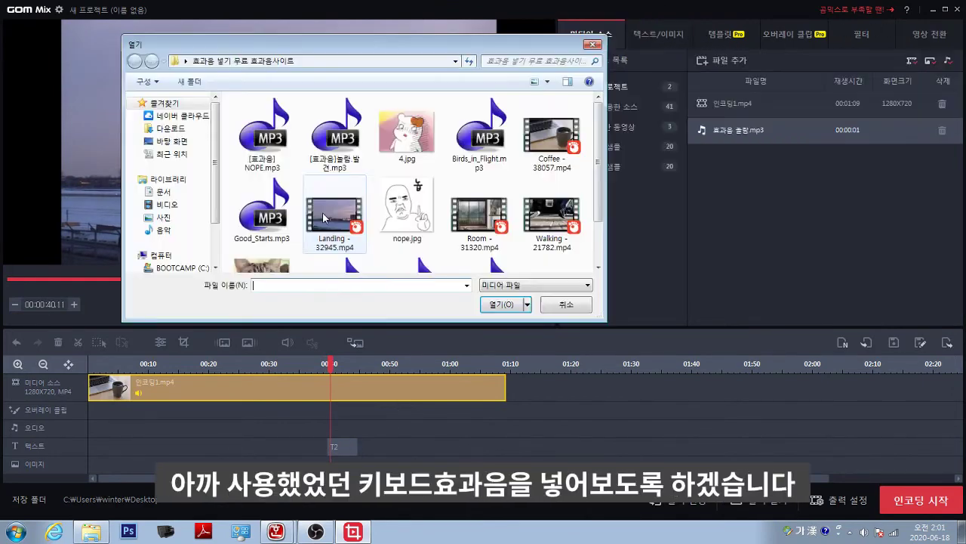
# Step: Import the sound effect 효과음 키보드.mp3 and place it on the audio track near the caption's start
pyautogui.click(332, 227)
pyautogui.scroll(-1, 317, 226)
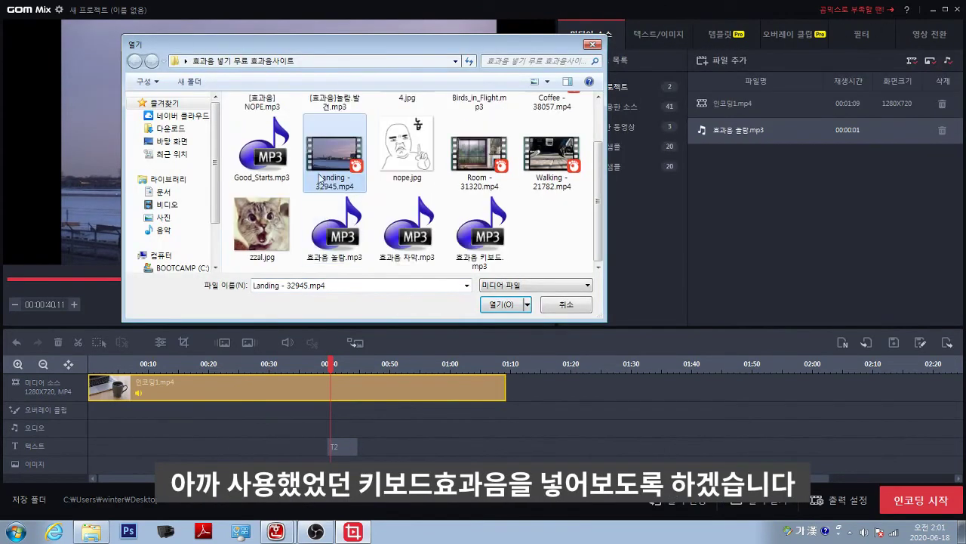
pyautogui.click(483, 240)
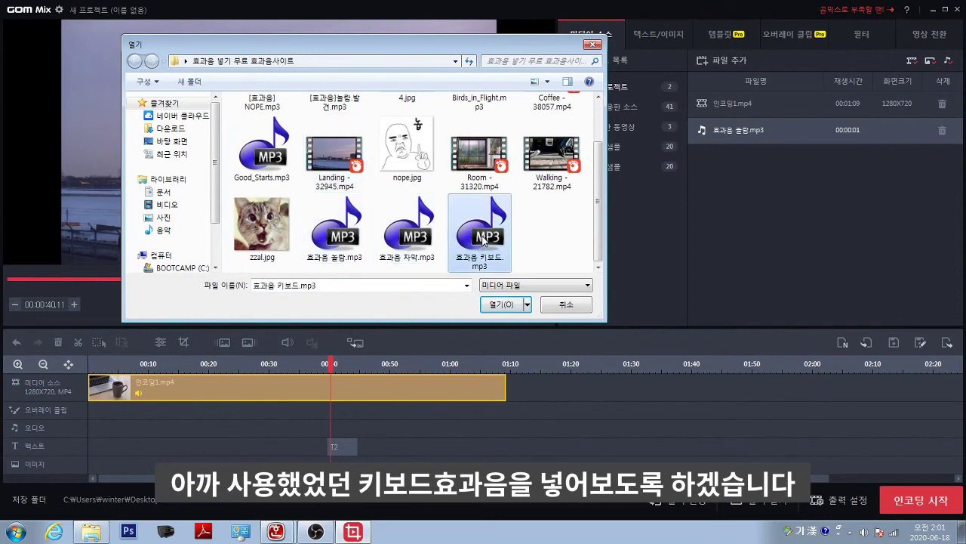
pyautogui.click(499, 305)
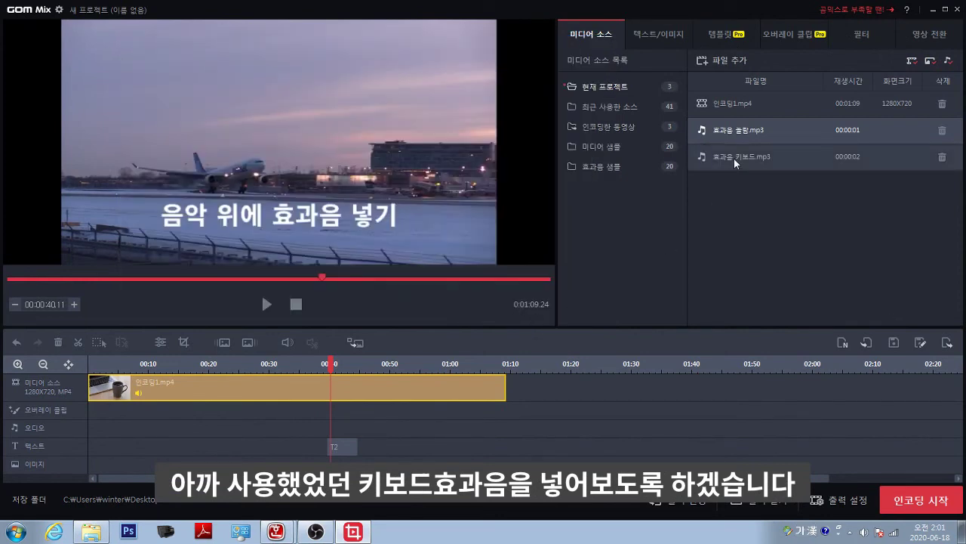
pyautogui.moveTo(734, 158); pyautogui.dragTo(337, 434)
# Step: Play back the captioned landing scene to hear the keyboard sound effect over the background music
pyautogui.click(267, 305)
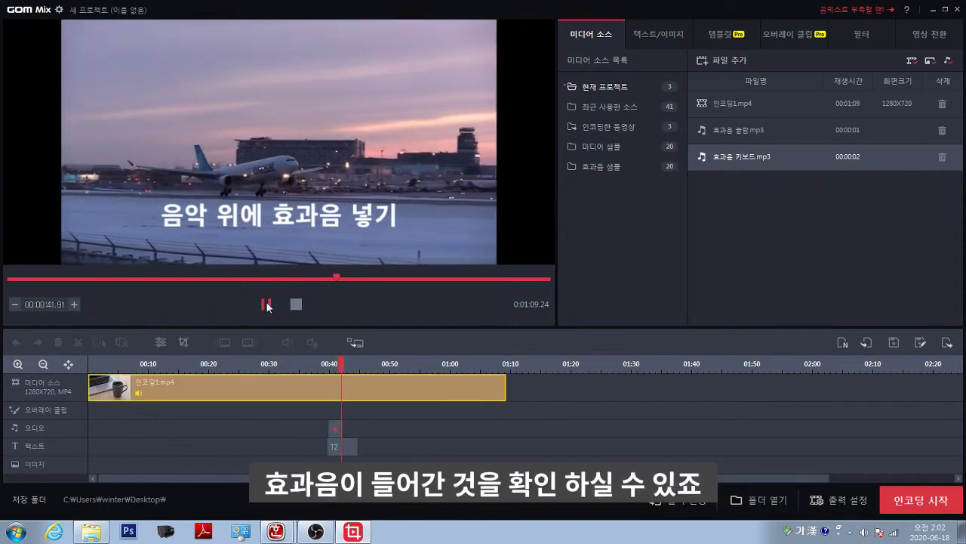
pyautogui.click(267, 304)
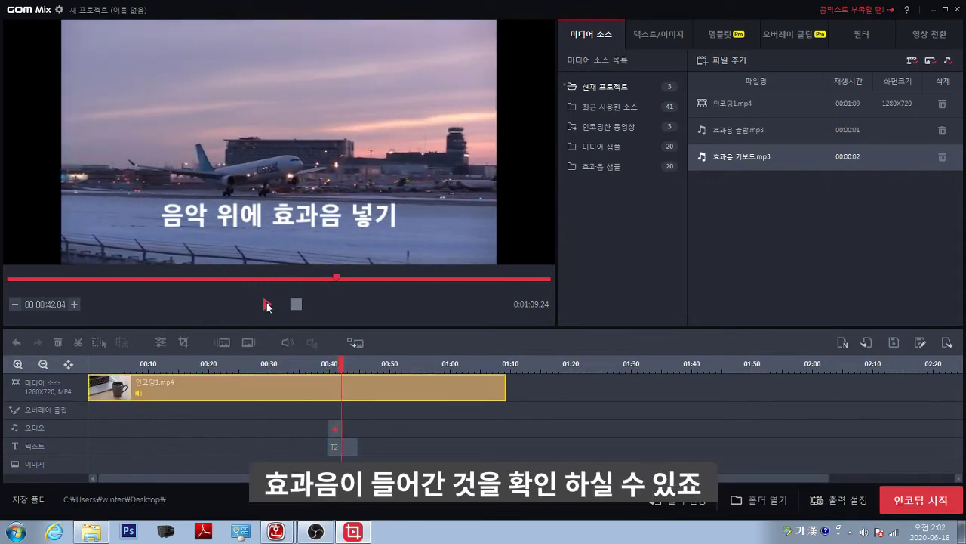